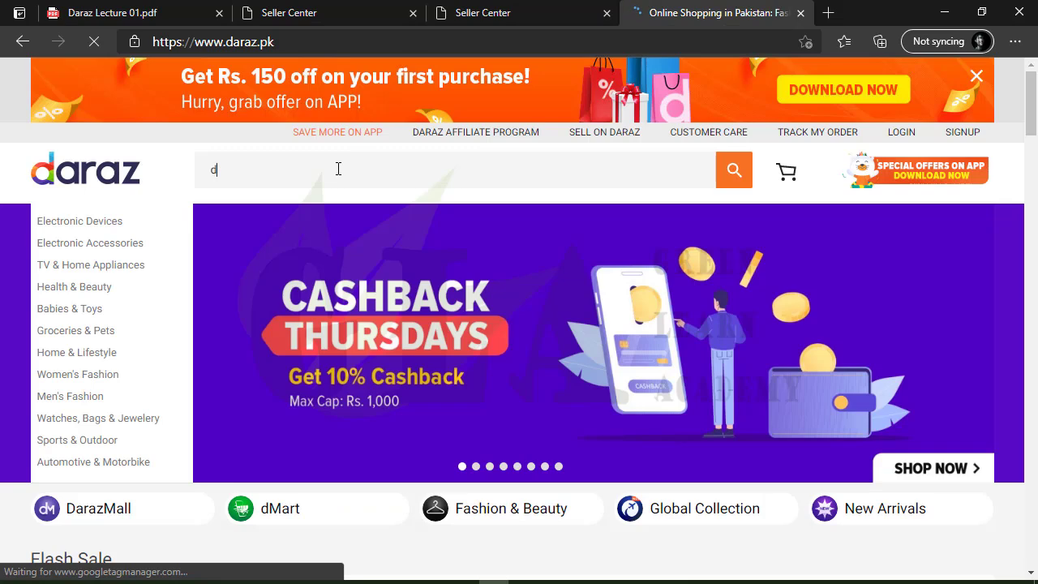
Search Daraz for 'netflix gift card' and browse the results
type("tf")
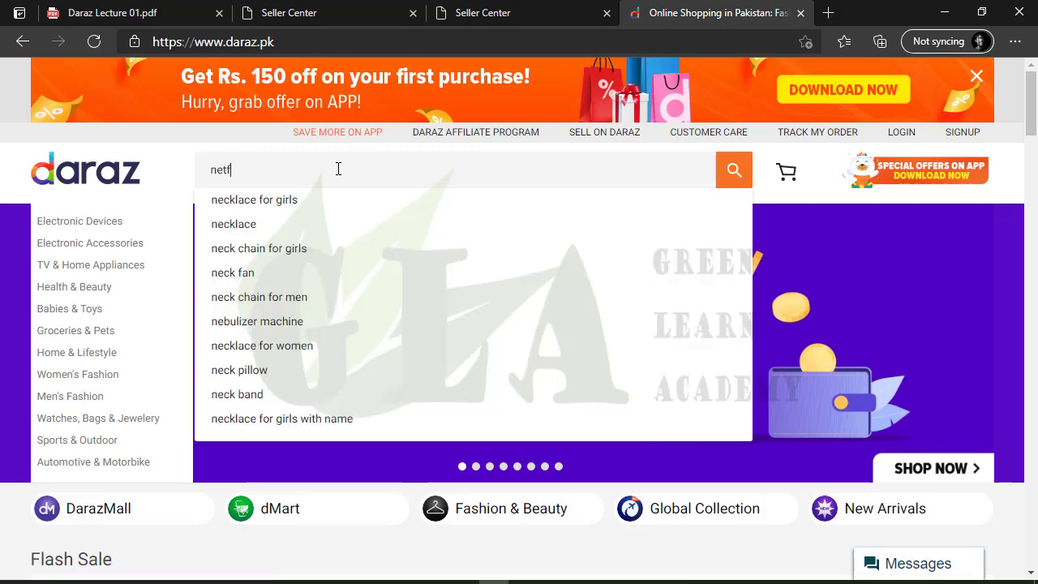
type("lix gift")
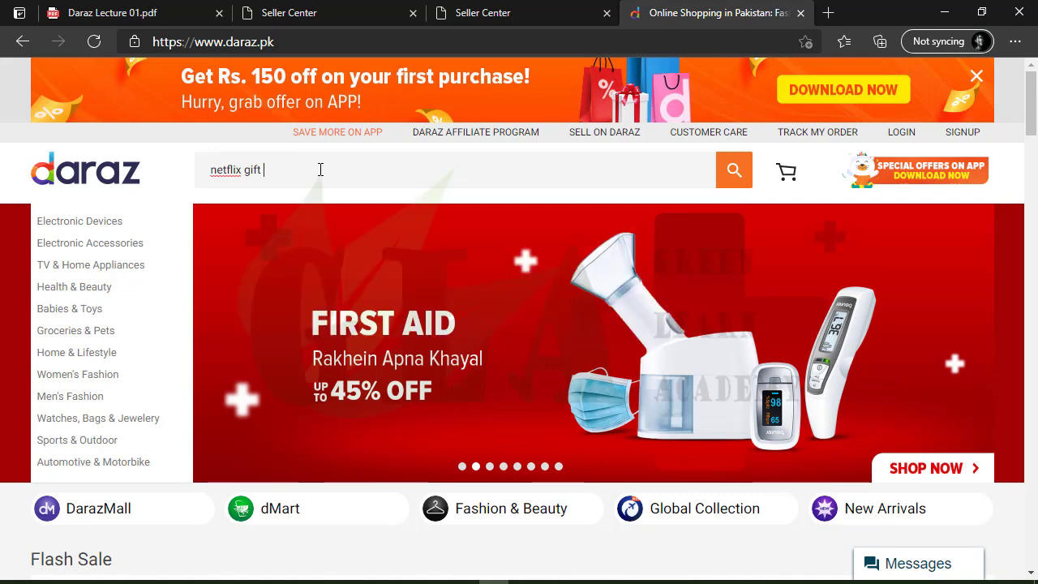
type(" card")
key("Return")
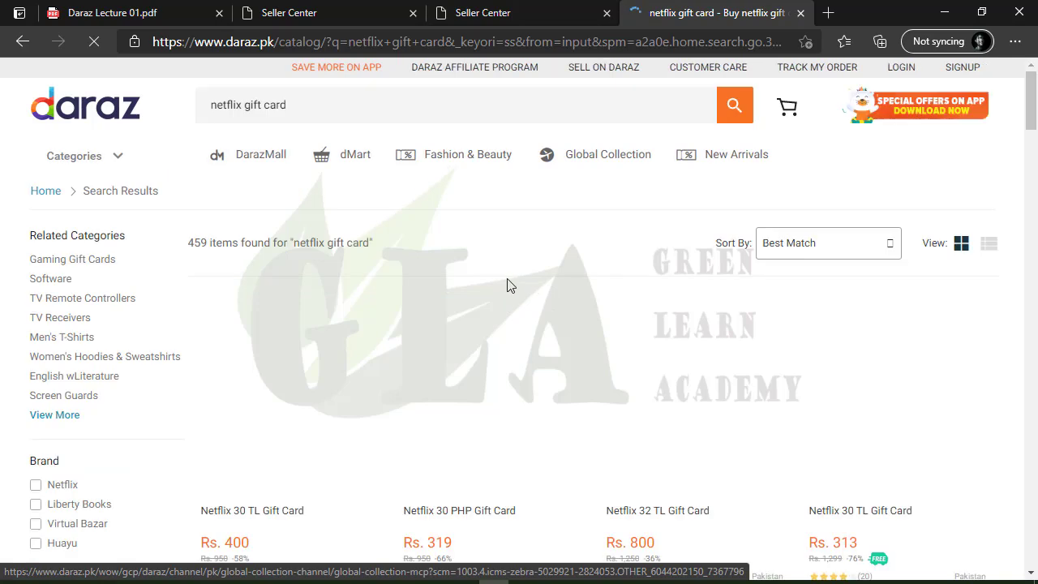
scroll(521, 376, "down", 4)
scroll(282, 210, "up", 2)
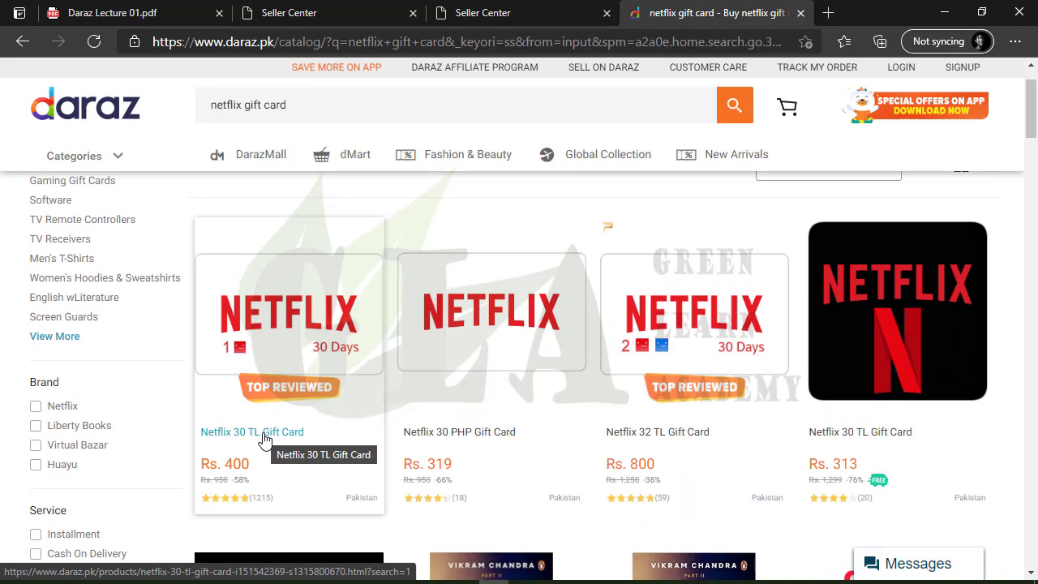
Switch between the results and Seller Center tabs, ending on the seller sign-up options
left_click(487, 13)
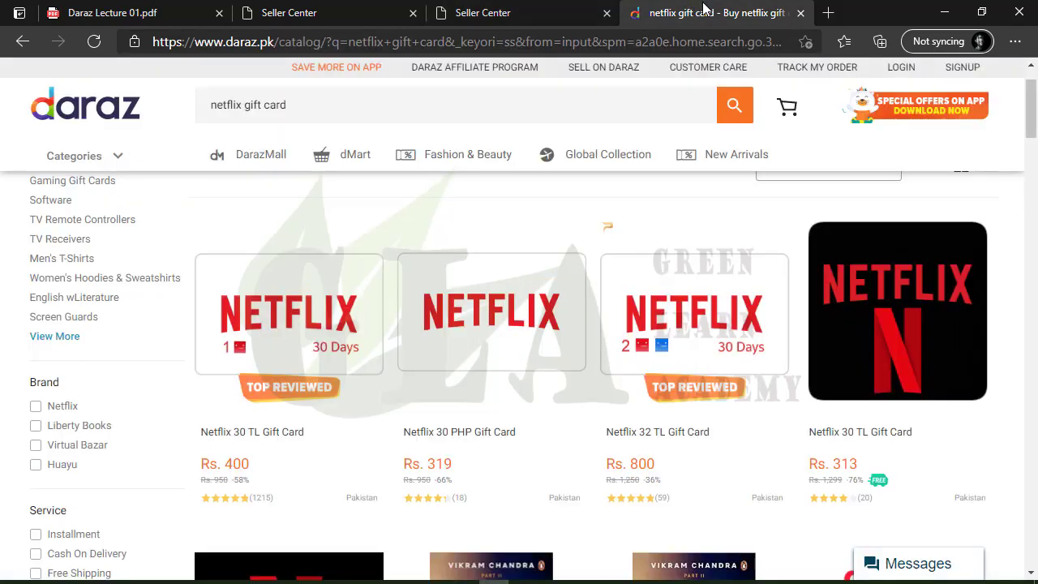
left_click(696, 12)
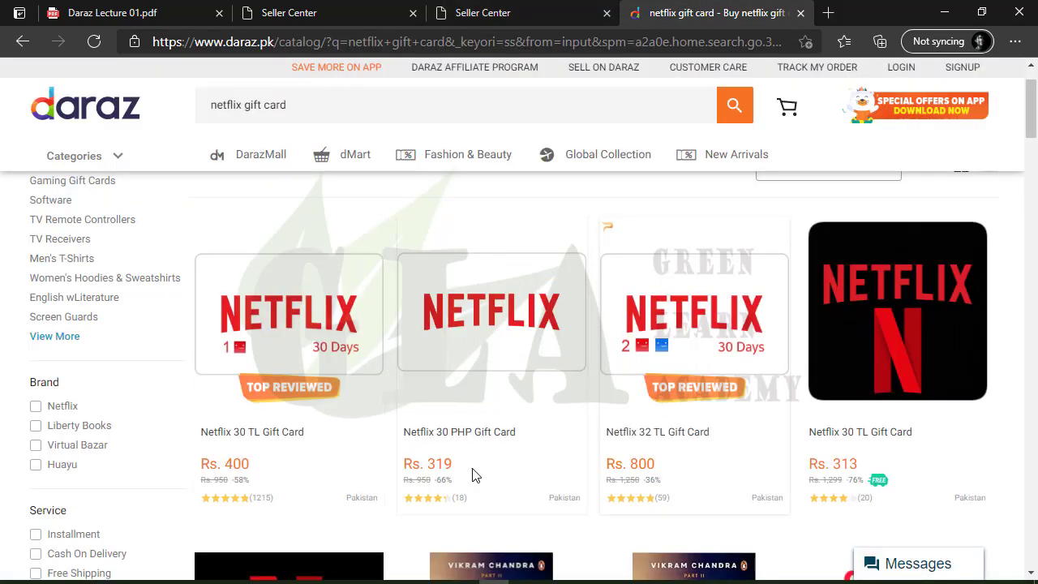
scroll(474, 474, "down", 4)
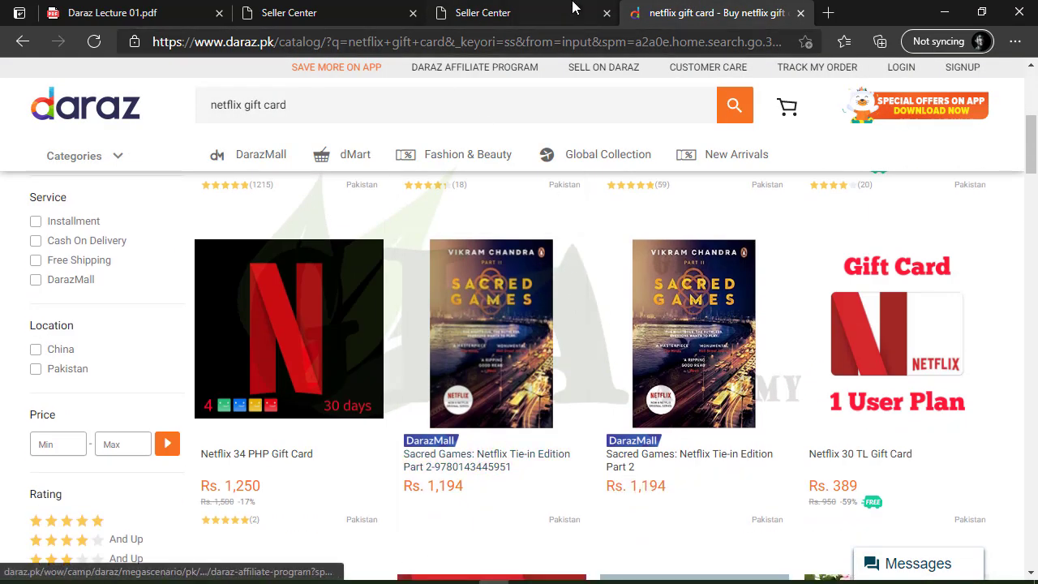
left_click(572, 8)
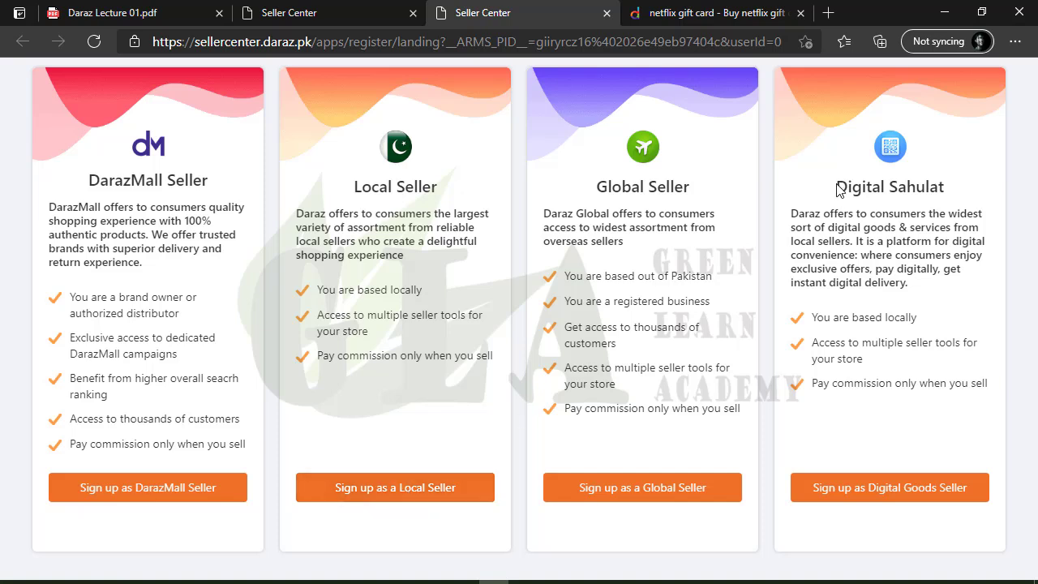
Compare the Digital Sahulat and Local Seller options, then choose Sign up as a Local Seller
left_click_drag(835, 184, 968, 190)
left_click(921, 248)
left_click_drag(850, 186, 951, 191)
left_click(946, 257)
left_click_drag(357, 187, 439, 192)
left_click(431, 256)
left_click(383, 497)
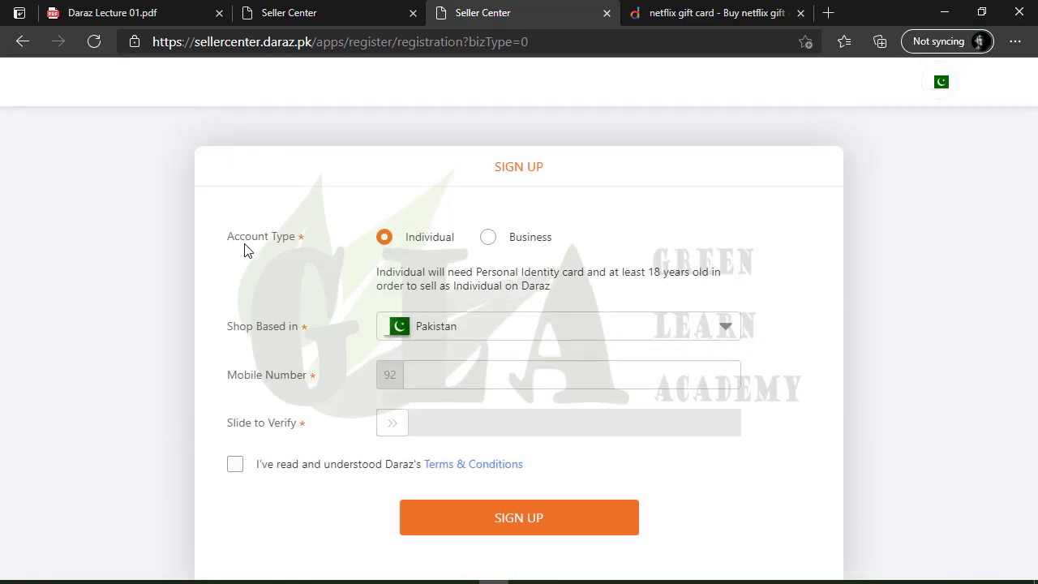
left_click_drag(232, 235, 308, 239)
left_click(284, 256)
left_click_drag(377, 274, 621, 298)
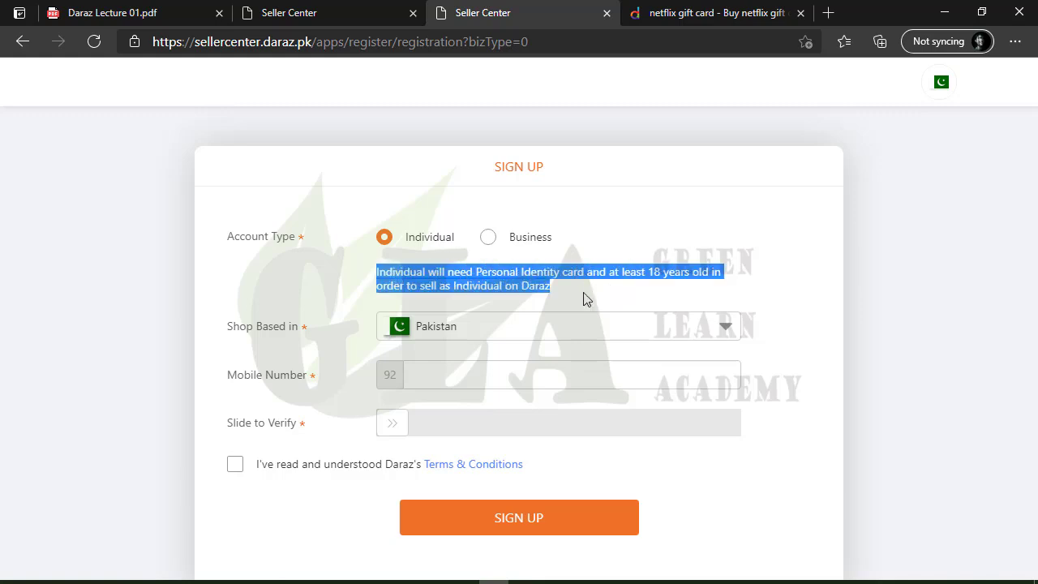
left_click(584, 299)
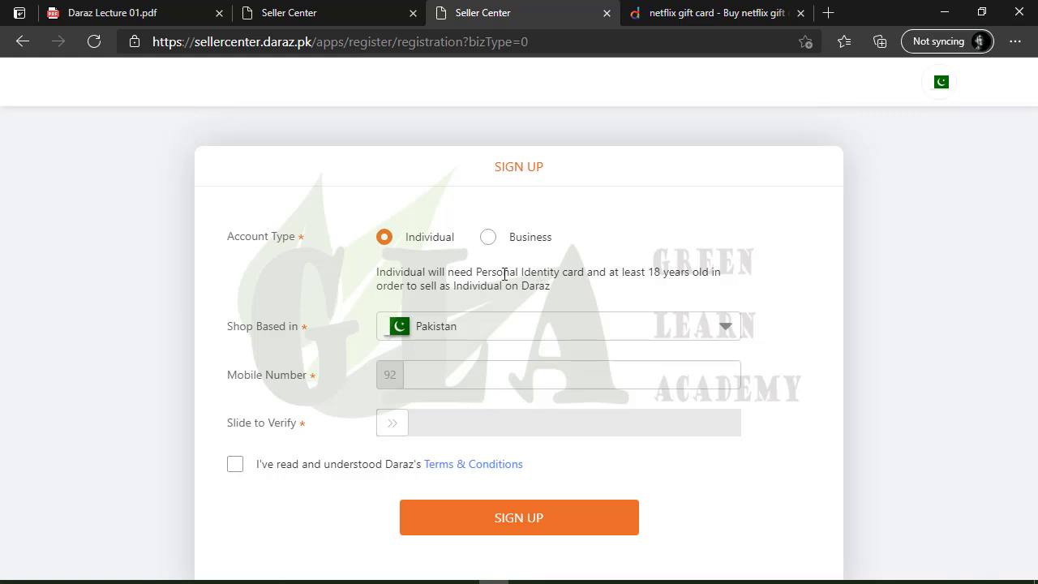
left_click(487, 237)
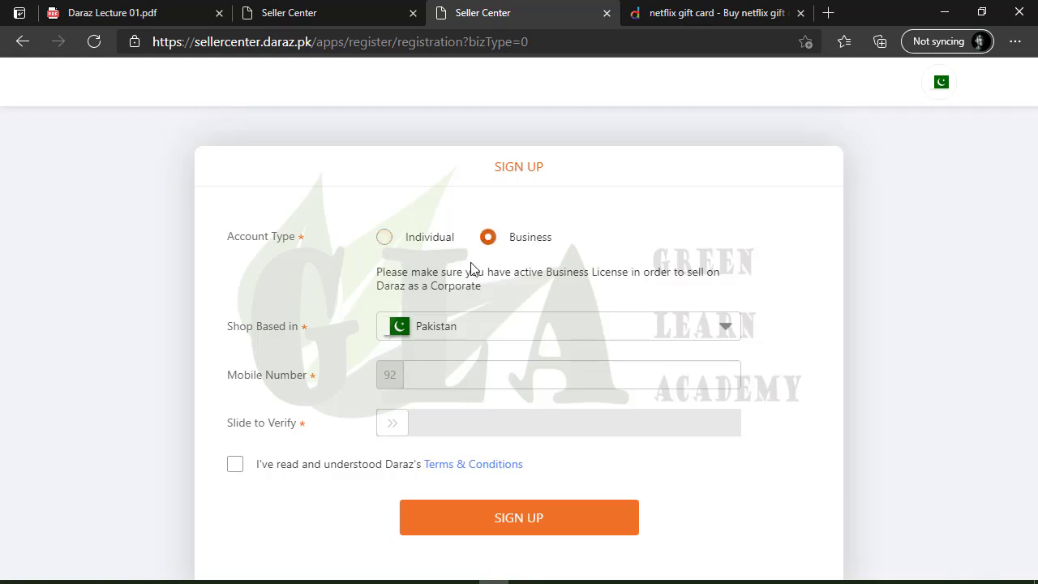
left_click(385, 237)
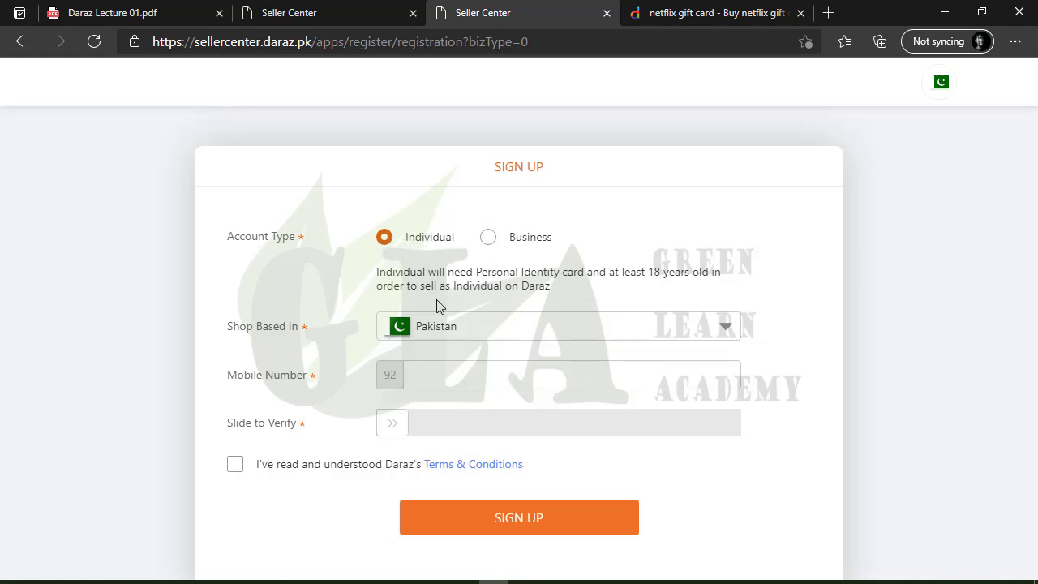
left_click(529, 329)
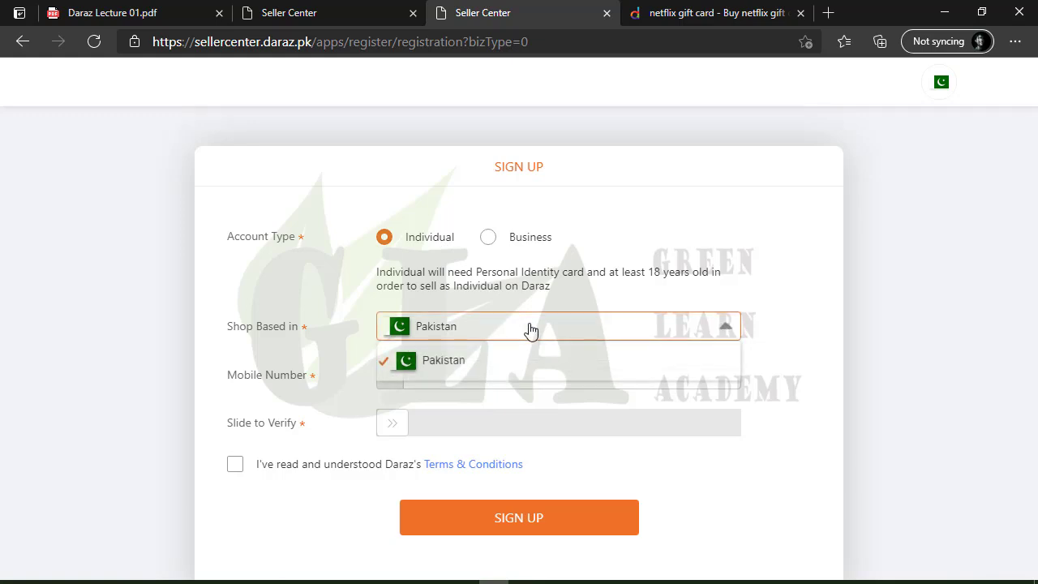
left_click(527, 331)
left_click(451, 378)
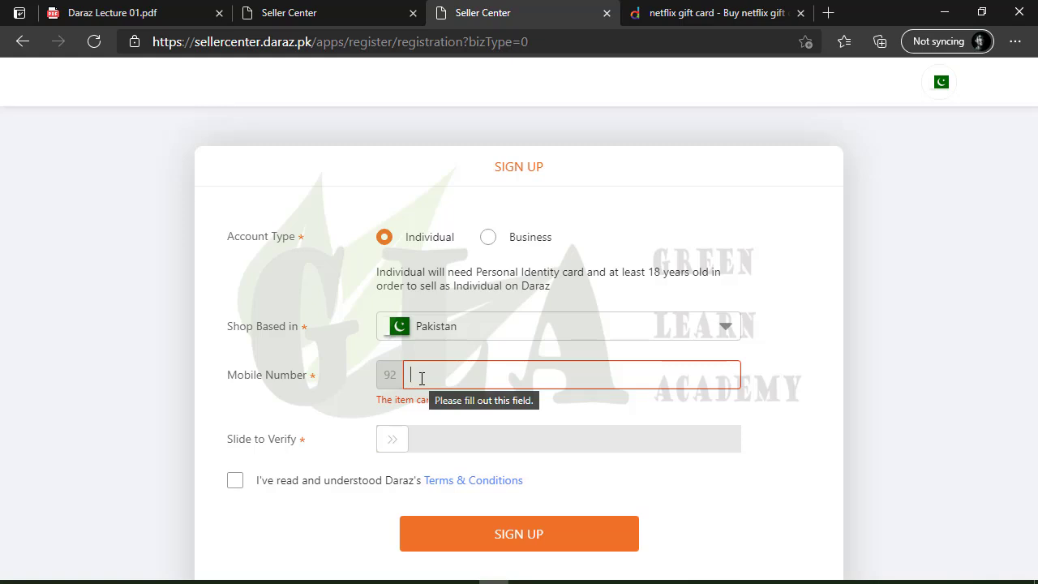
Enter the seller's mobile number and pass the slide-to-verify robot check
type("0")
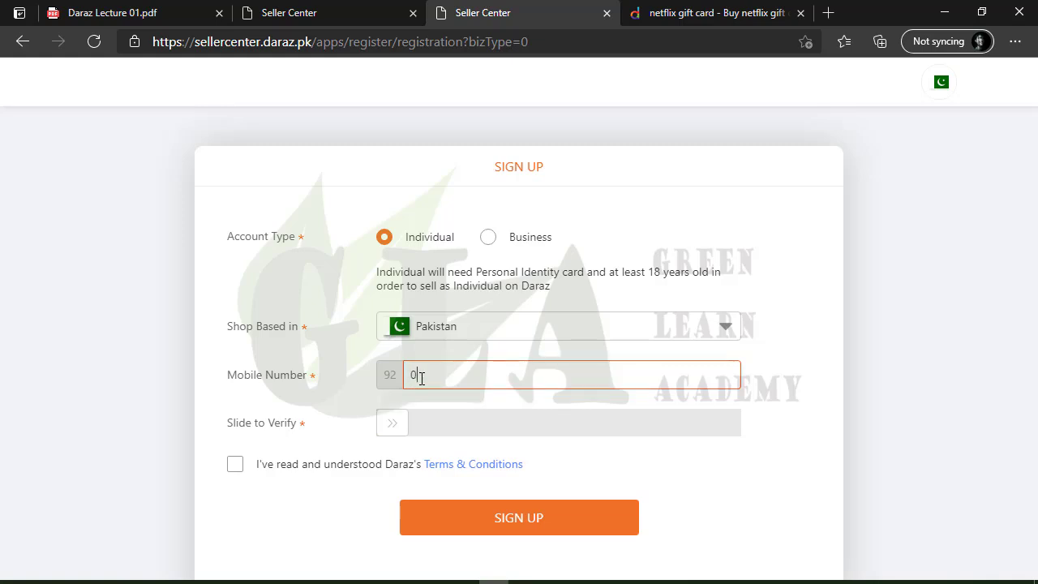
key("BackSpace")
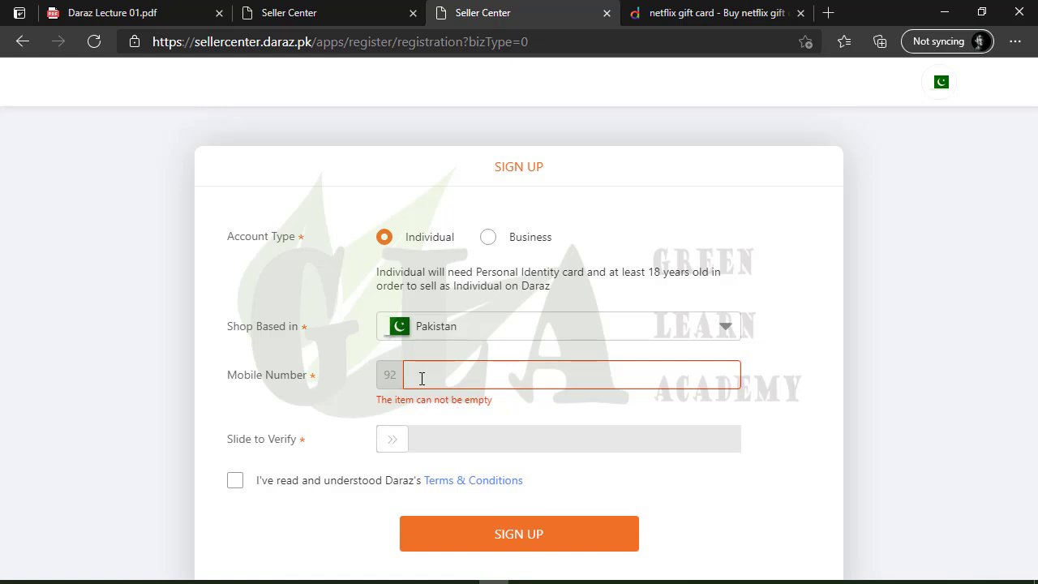
type("34")
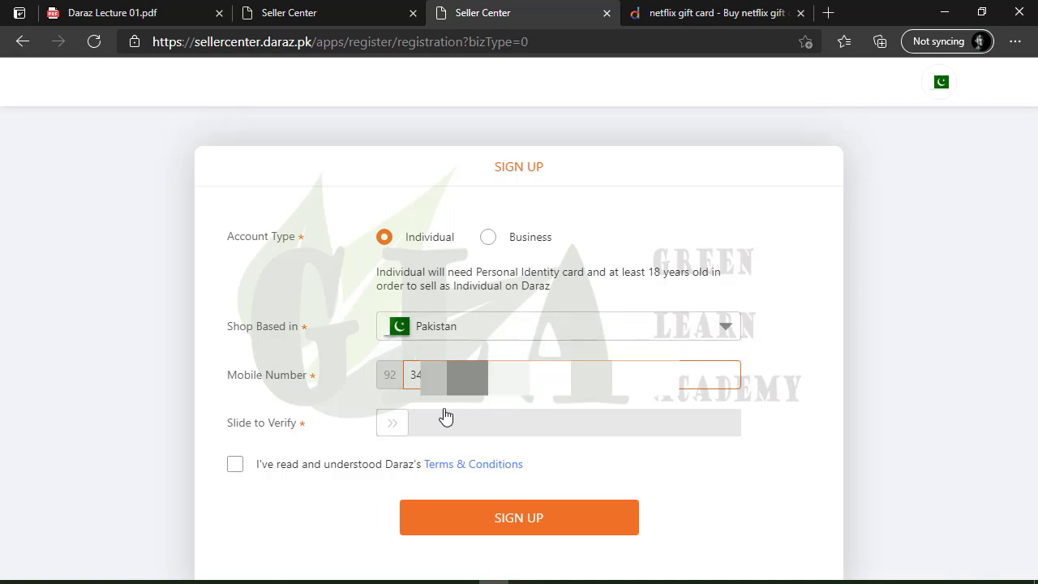
left_click(347, 412)
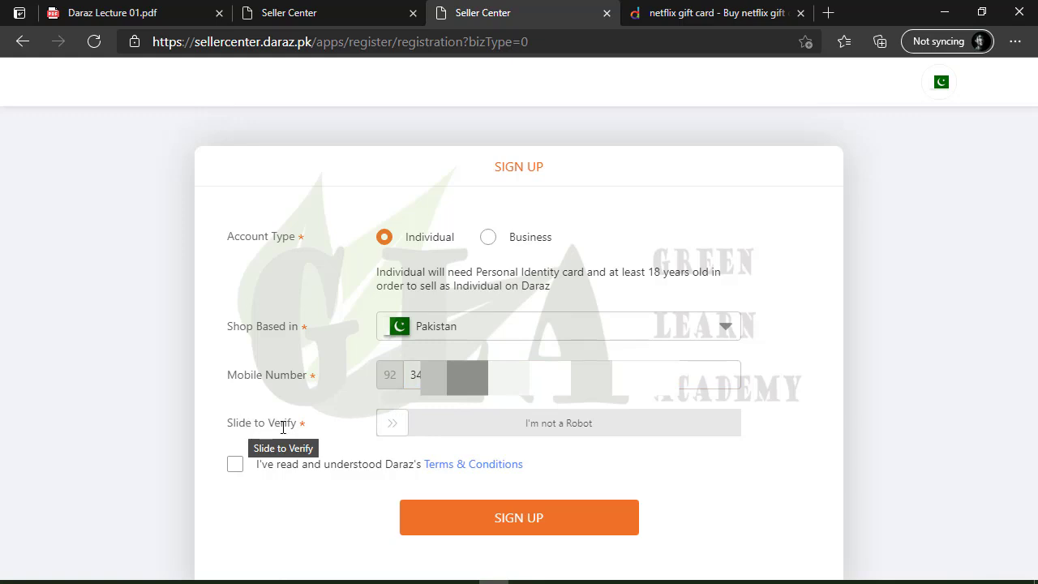
left_click_drag(381, 425, 768, 433)
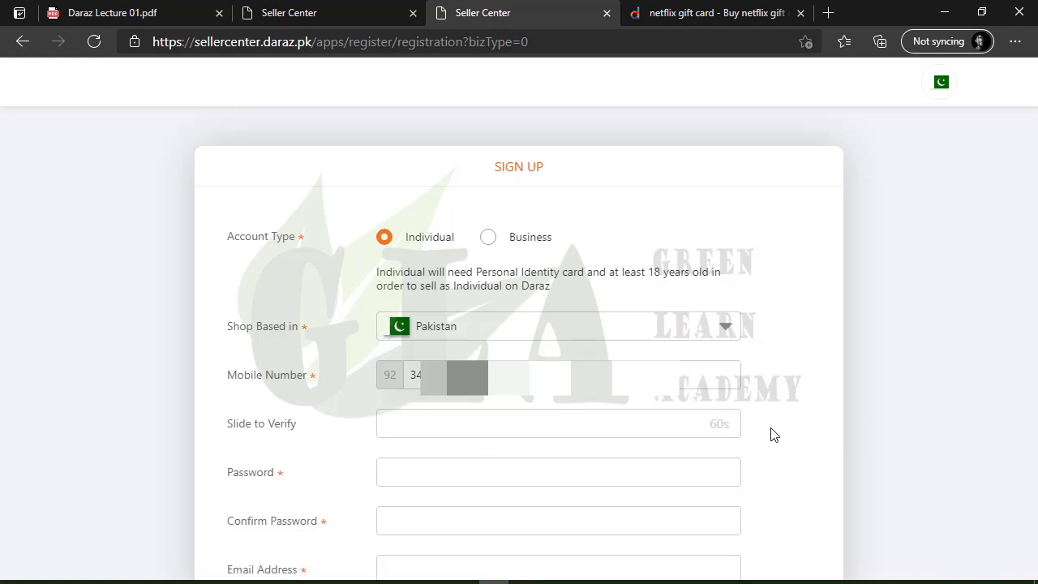
Enter the SMS verification code received on the phone
scroll(738, 431, "down", 3)
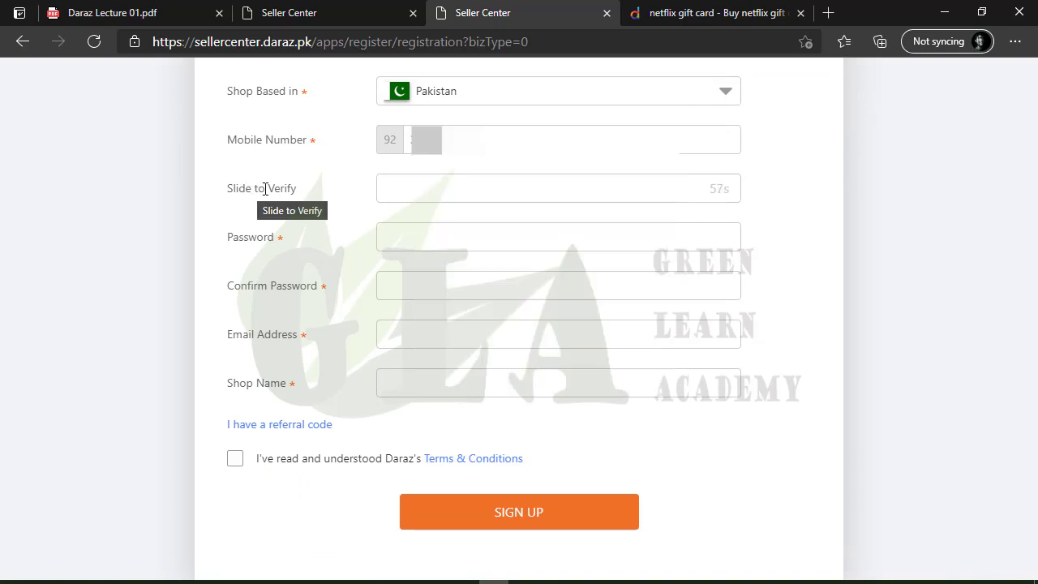
left_click(457, 192)
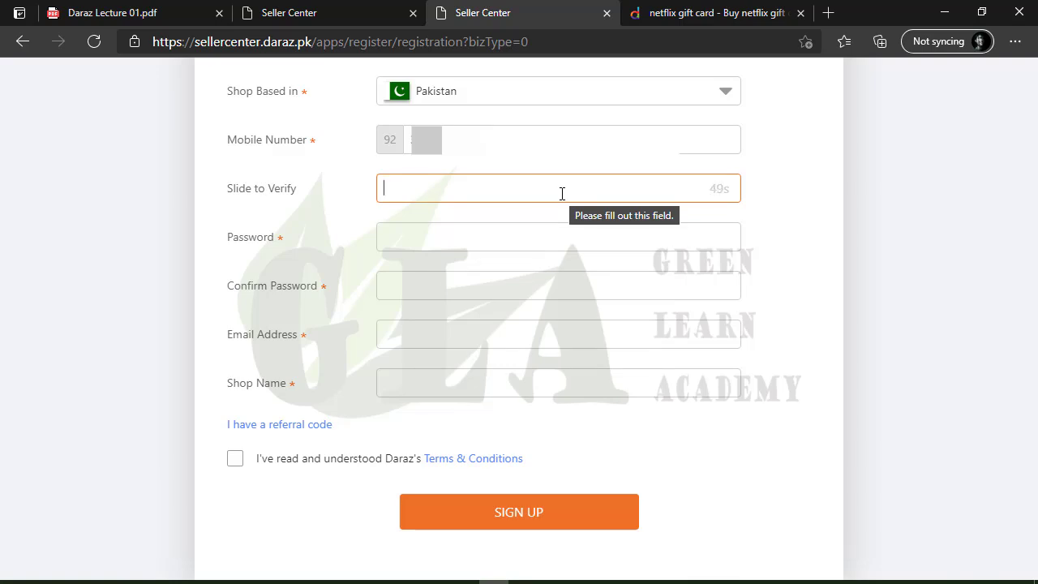
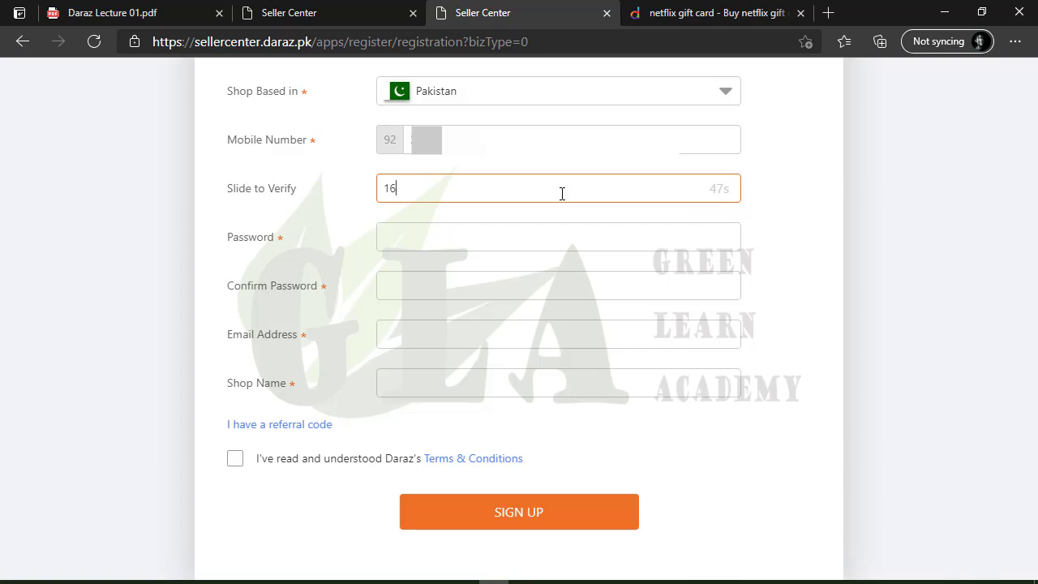
Type a six-character password in the Password field
left_click(485, 232)
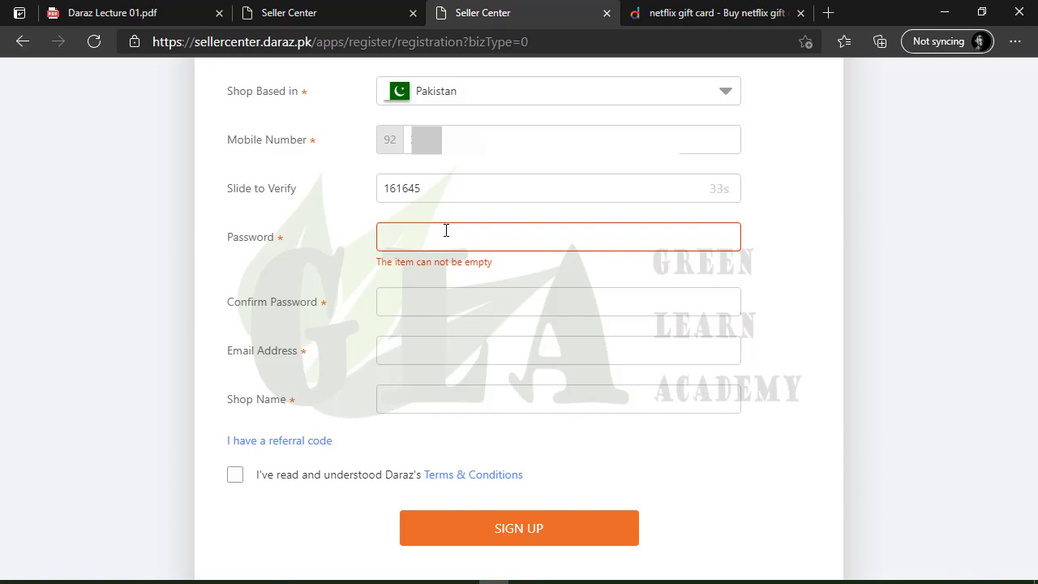
type("a")
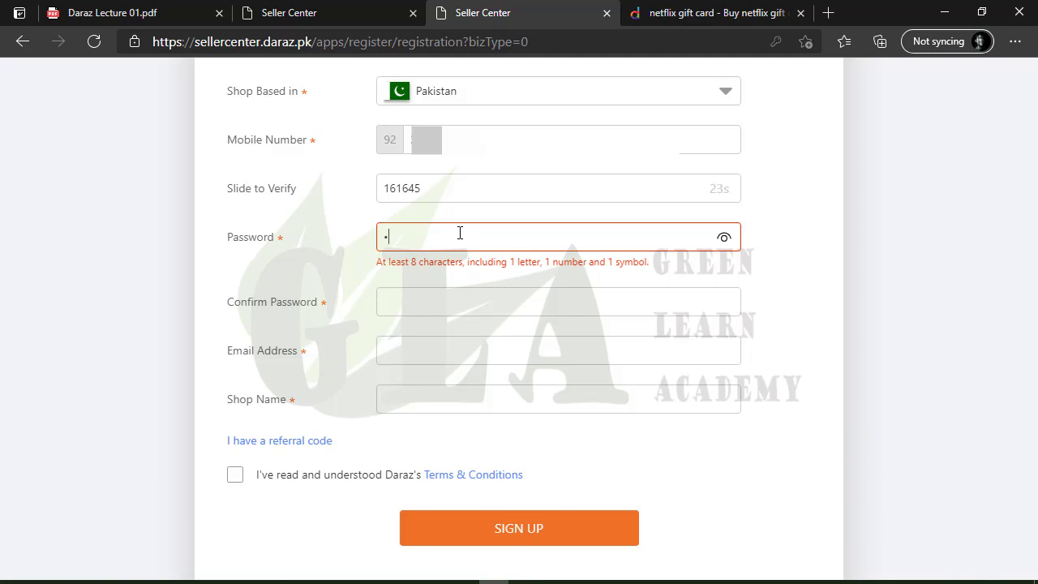
key("BackSpace")
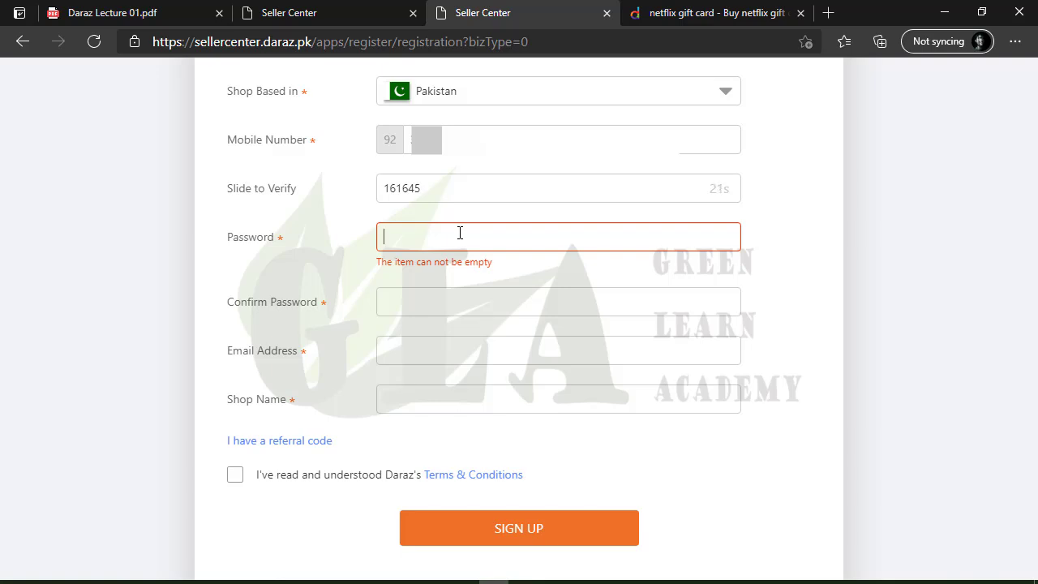
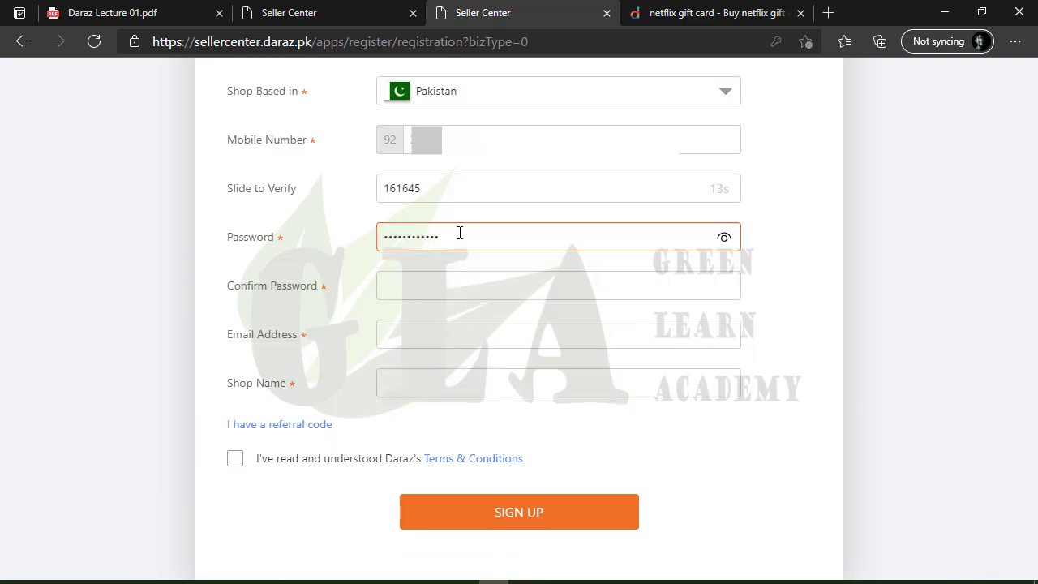
Fill in Confirm Password and enter the seller's e-mail address
left_click(428, 283)
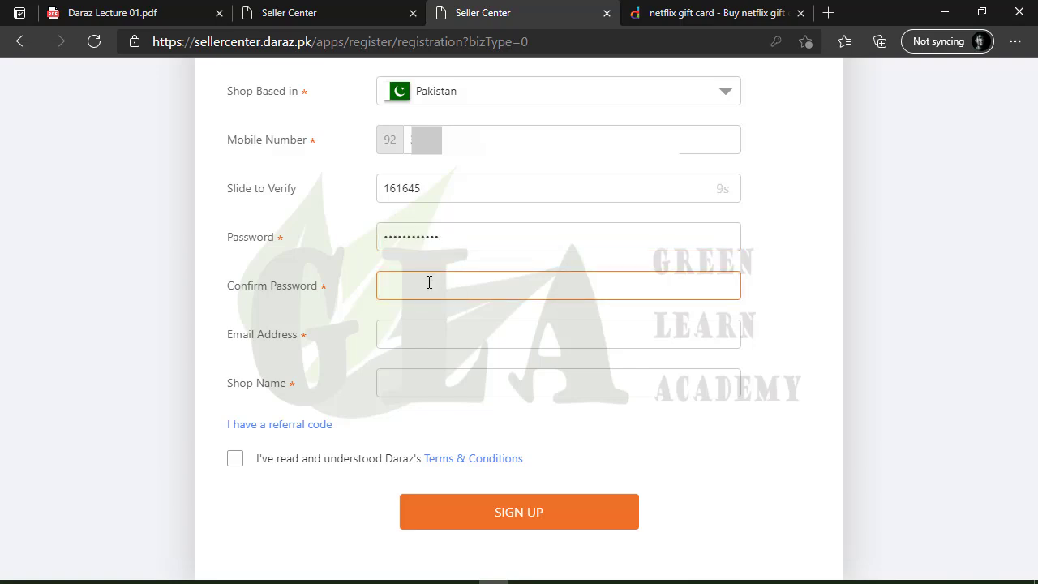
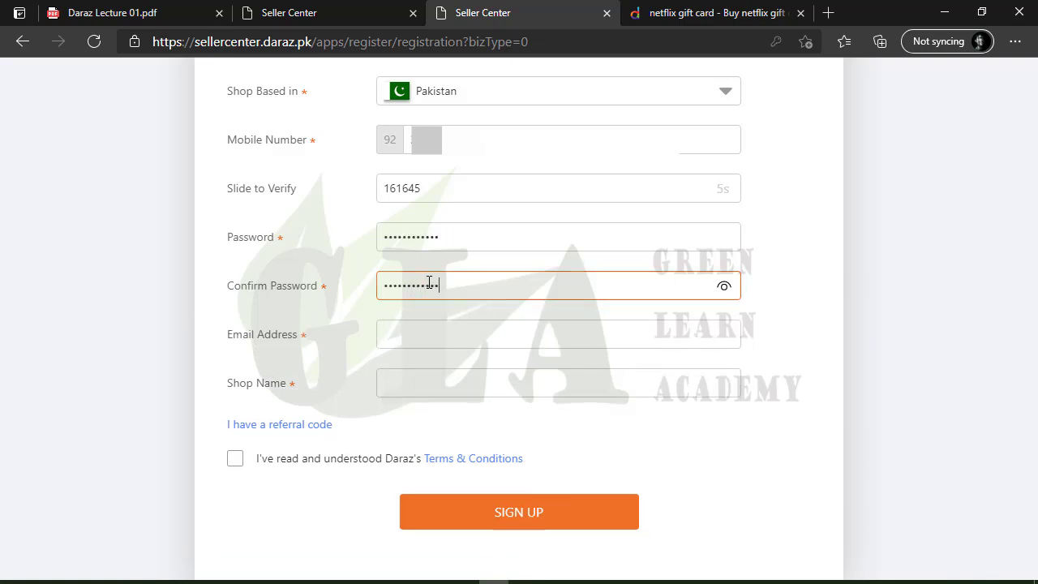
left_click(446, 334)
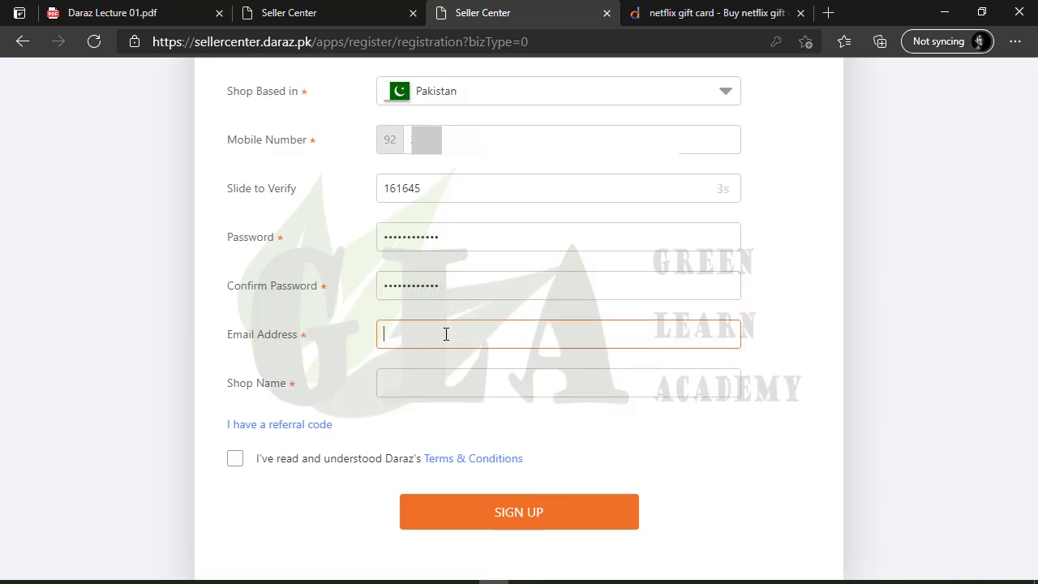
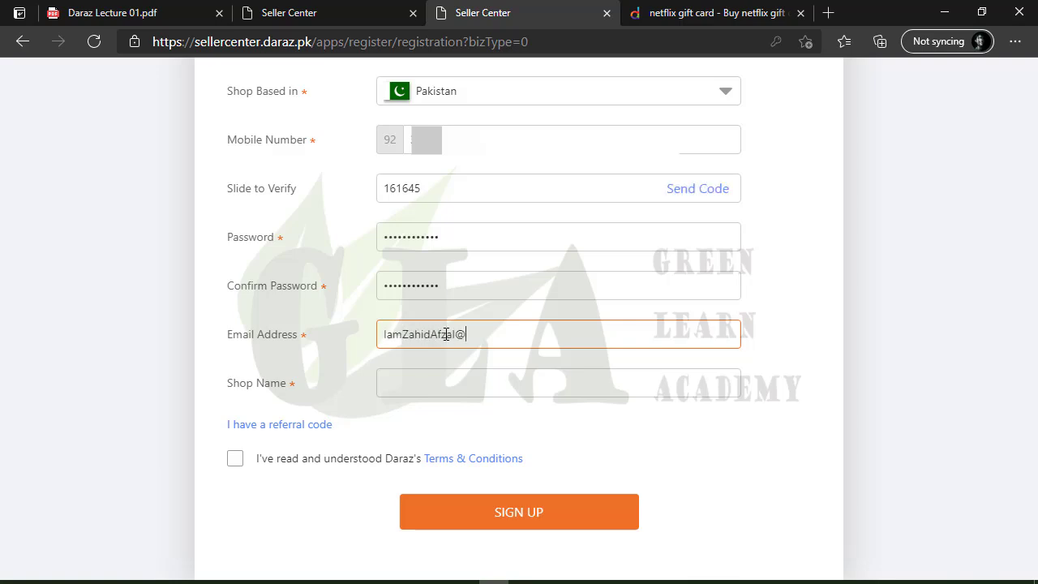
Enter 'Green Shop' as the shop name
left_click(432, 383)
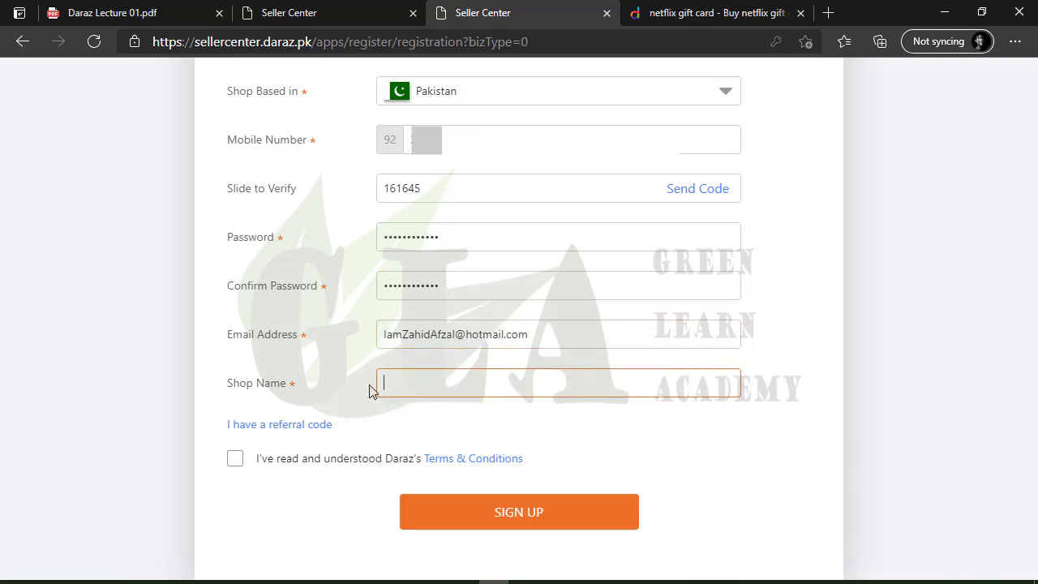
left_click(230, 390)
left_click(409, 382)
type("Green Shop")
left_click(350, 389)
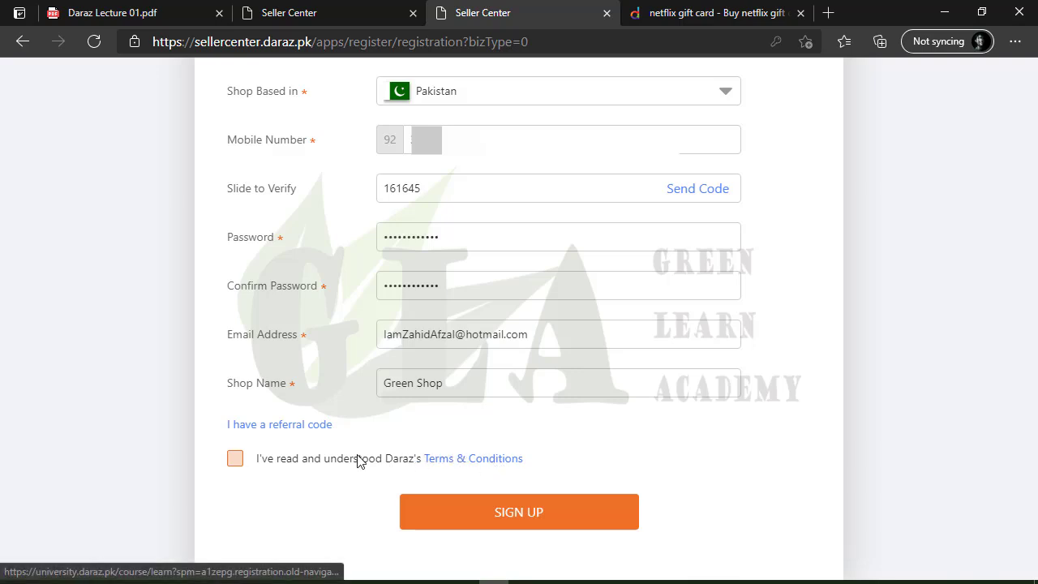
Accept the Terms & Conditions and open them in a new browser tab
left_click(235, 458)
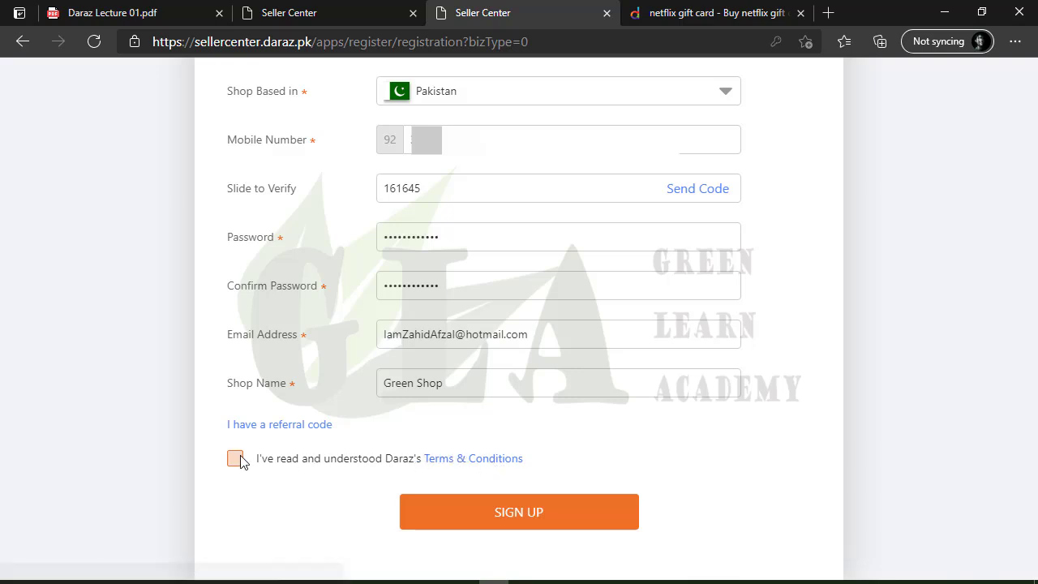
right_click(468, 459)
left_click(474, 225)
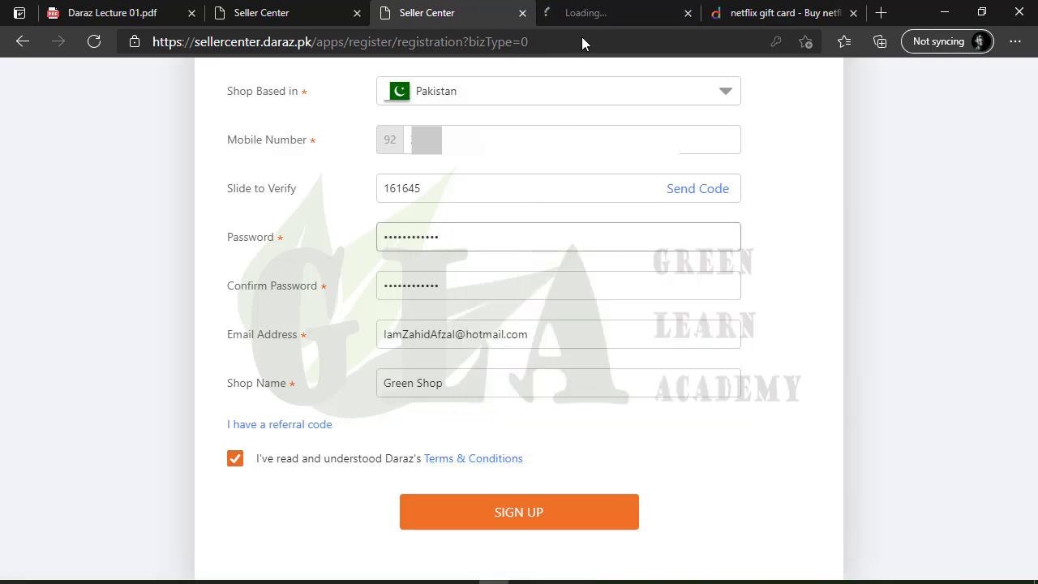
left_click(584, 11)
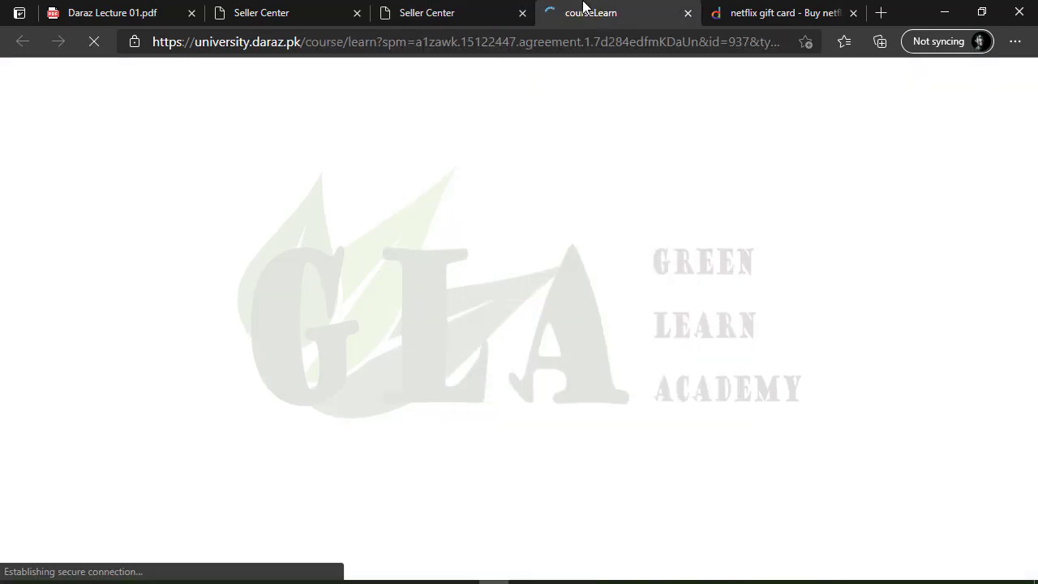
left_click(438, 12)
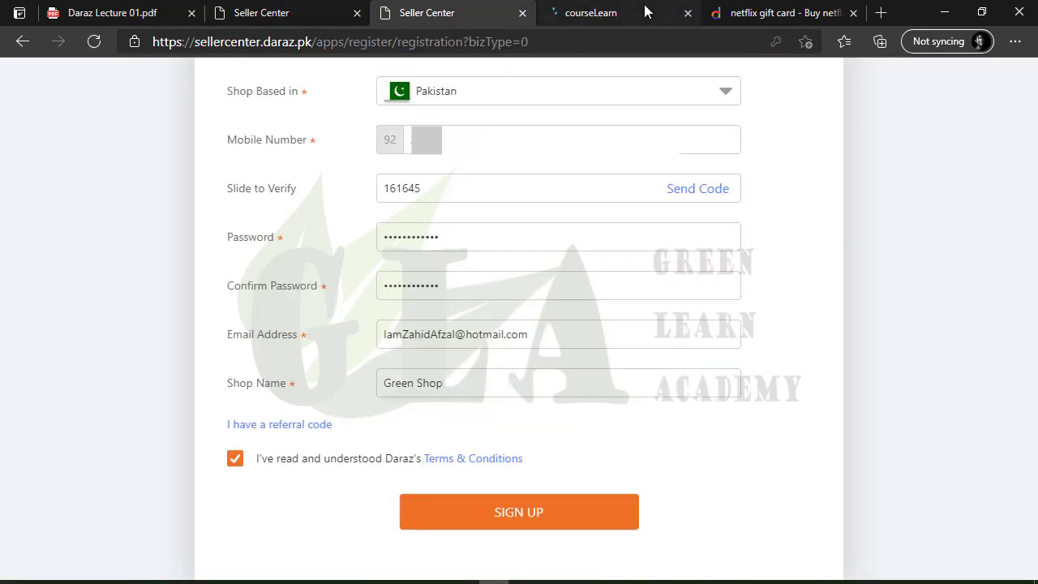
left_click(235, 459)
left_click(239, 463)
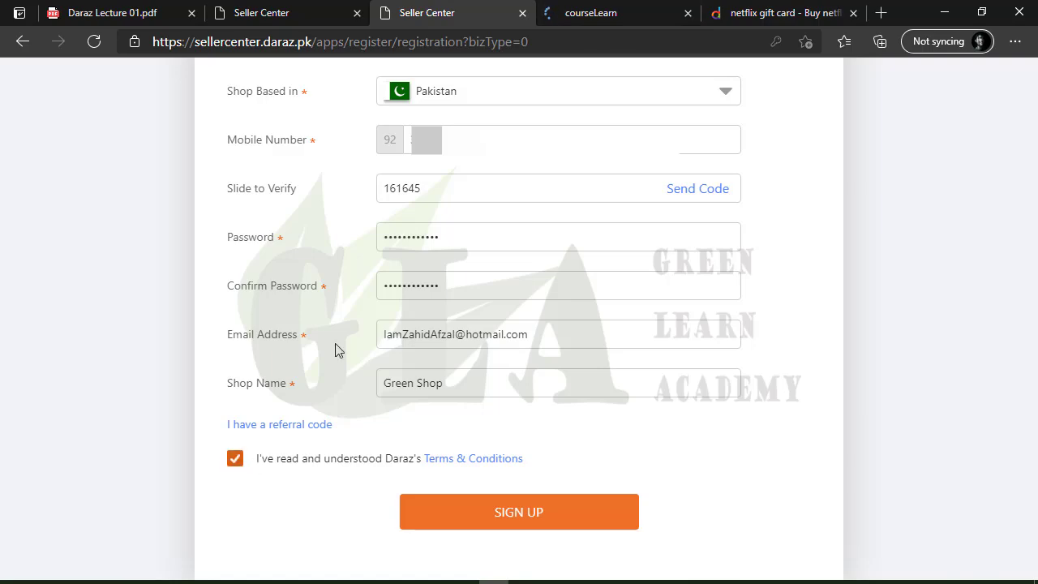
Read through the Marketplace Agreement page, then close it
left_click(589, 12)
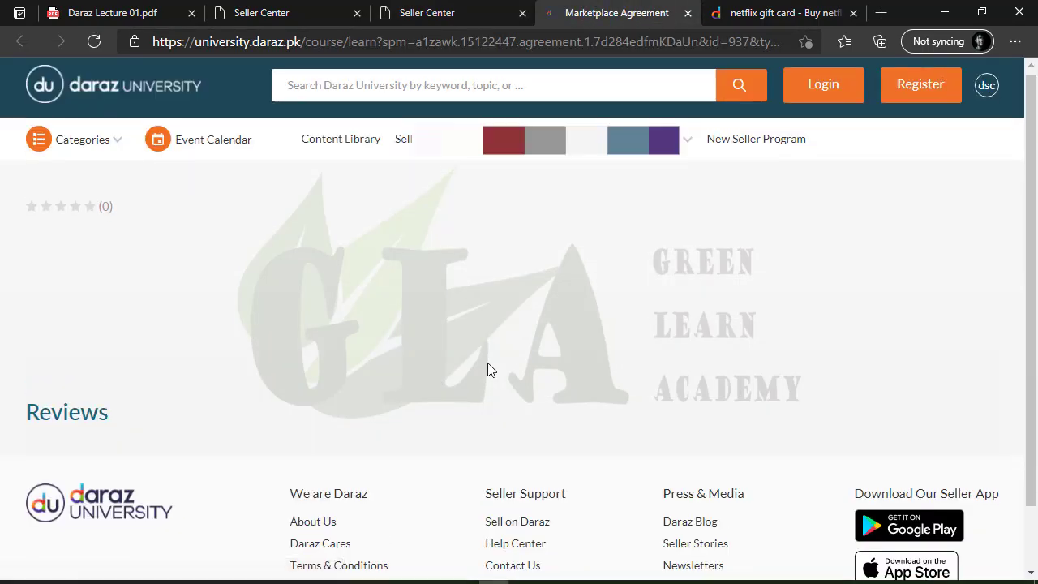
scroll(488, 368, "down", 10)
scroll(489, 366, "down", 20)
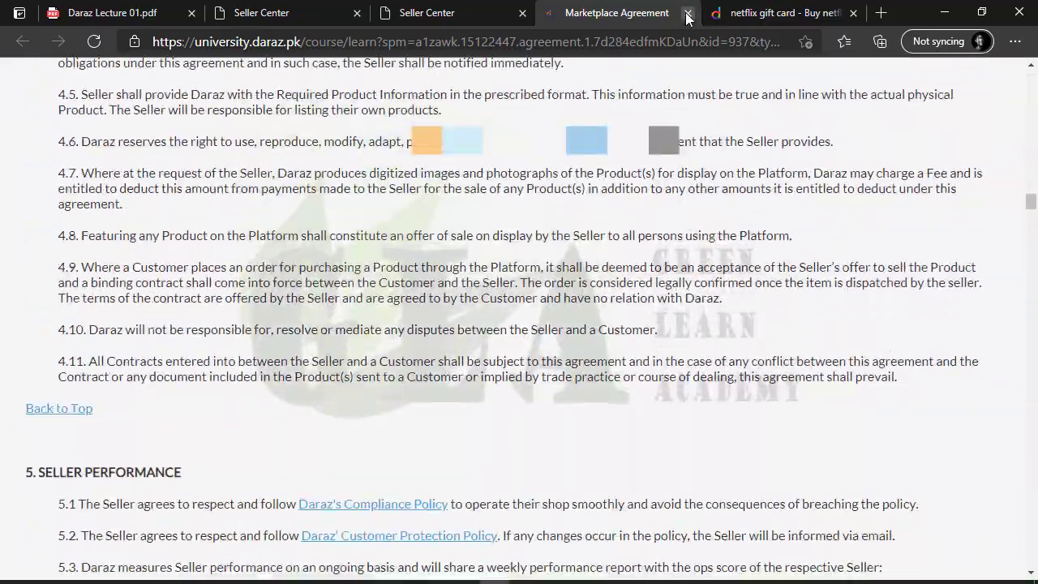
key("Page_Down")
key("Page_Down")
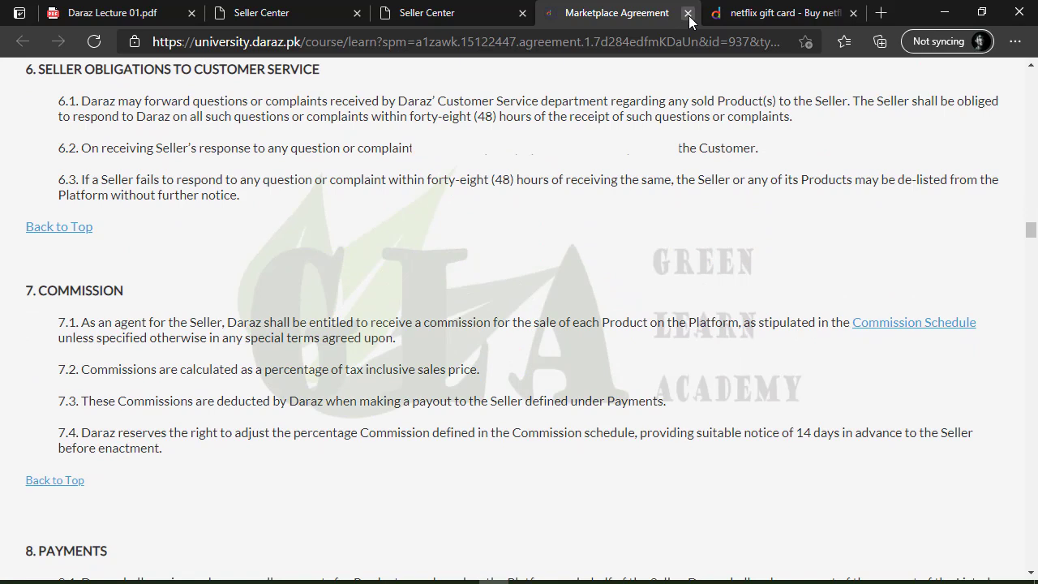
left_click(688, 14)
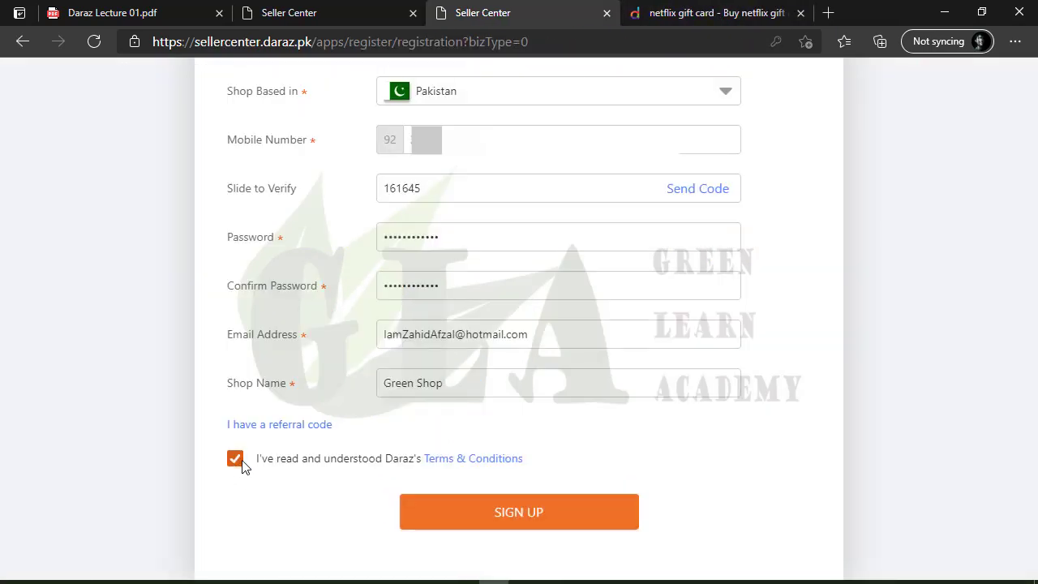
Submit the registration form, revealing that the shop name is already in use
left_click(505, 514)
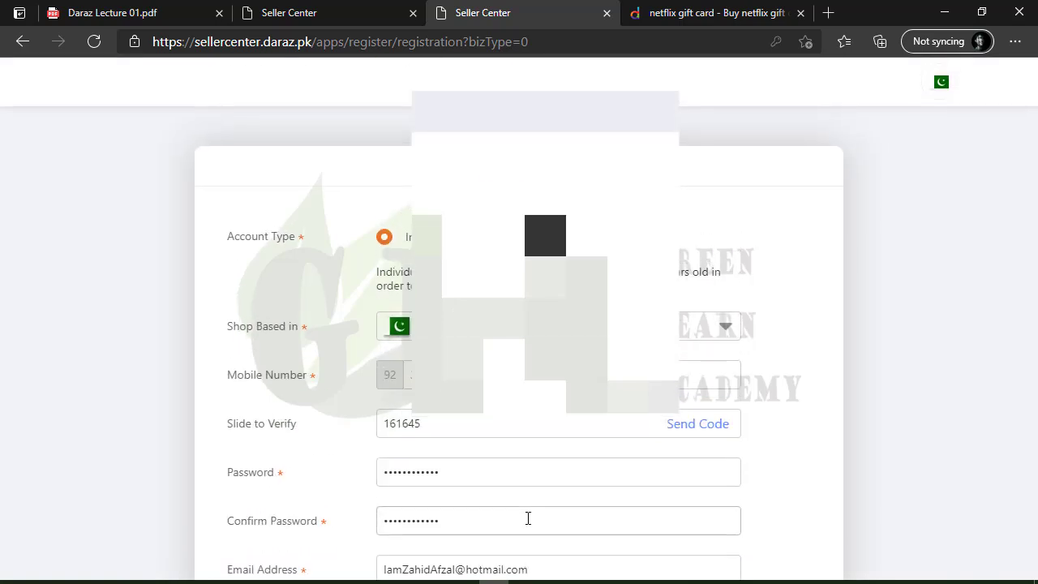
scroll(373, 302, "down", 2)
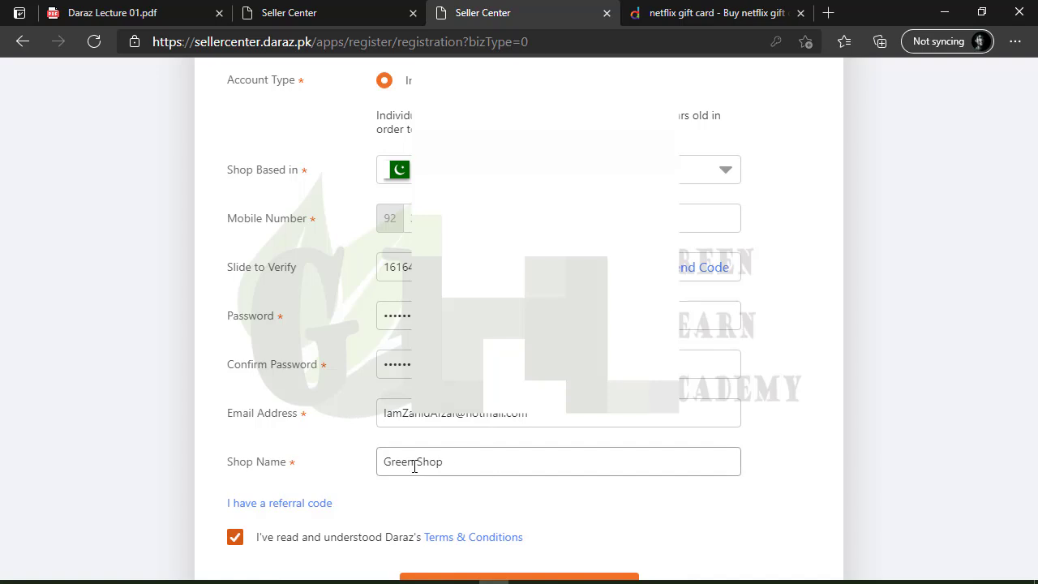
scroll(413, 465, "down", 3)
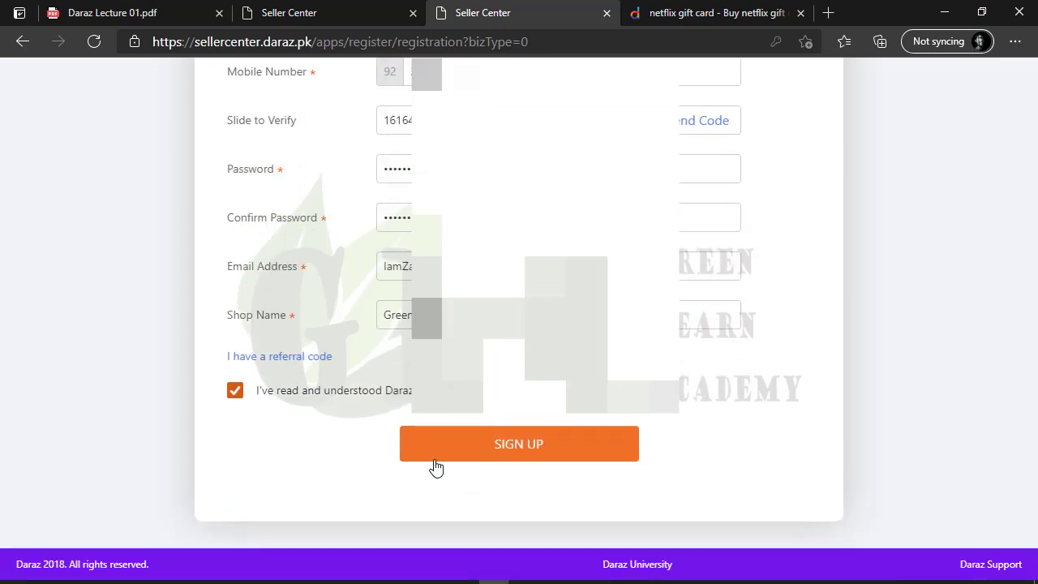
left_click(534, 458)
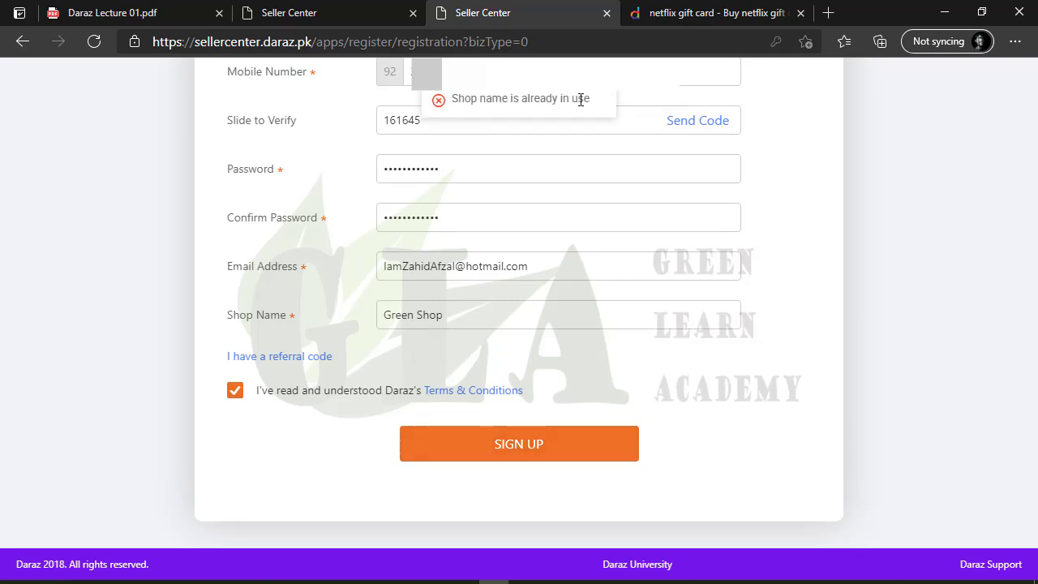
Replace the shop name with 'BiyaPari' and submit the registration again
left_click(472, 314)
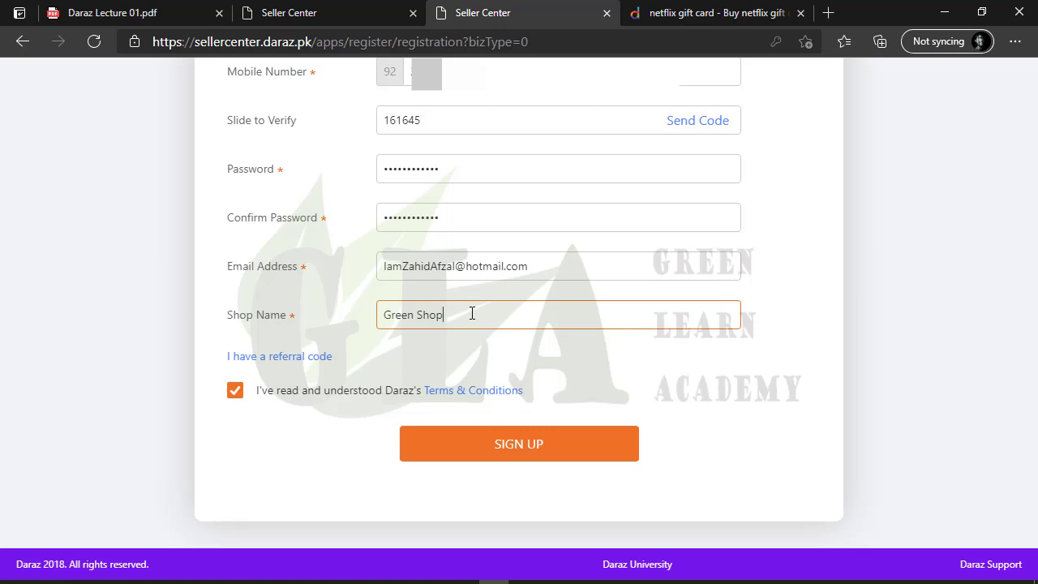
key("ctrl+shift+Left")
key("ctrl+shift+Left")
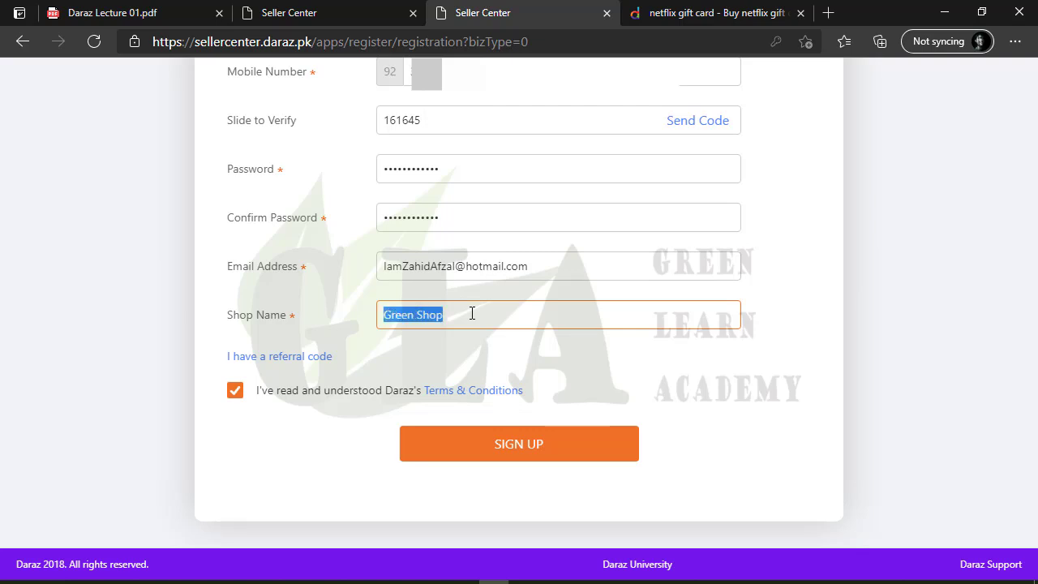
key("BackSpace")
type("Buy")
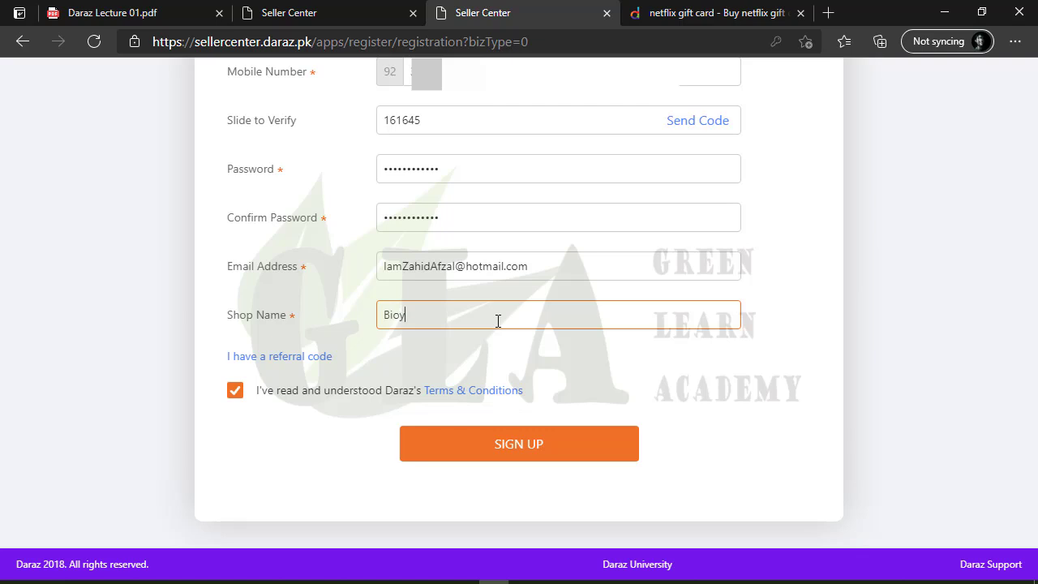
key("BackSpace")
key("BackSpace")
type("iyaPari")
left_click(475, 362)
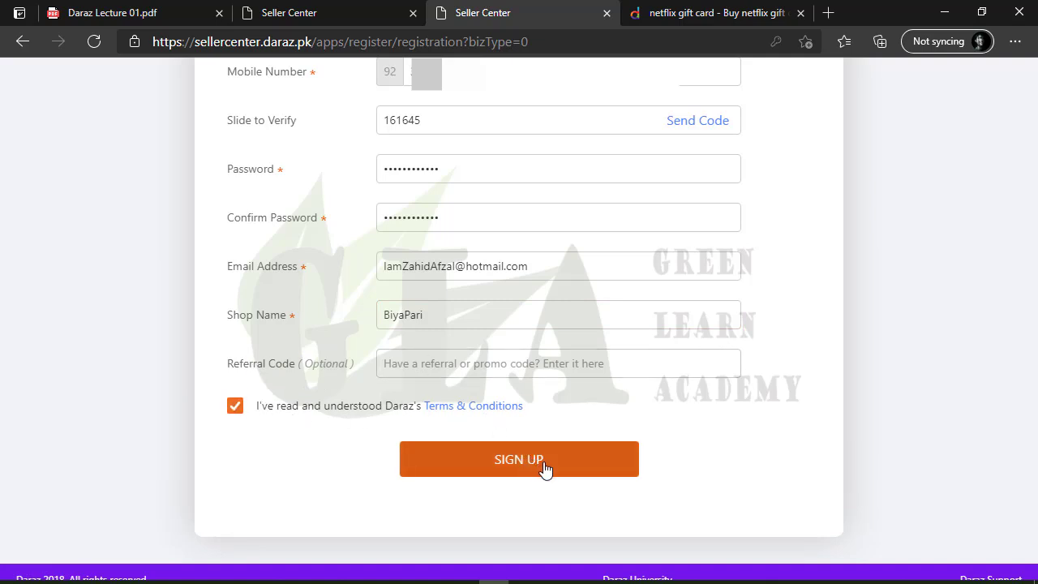
left_click(622, 469)
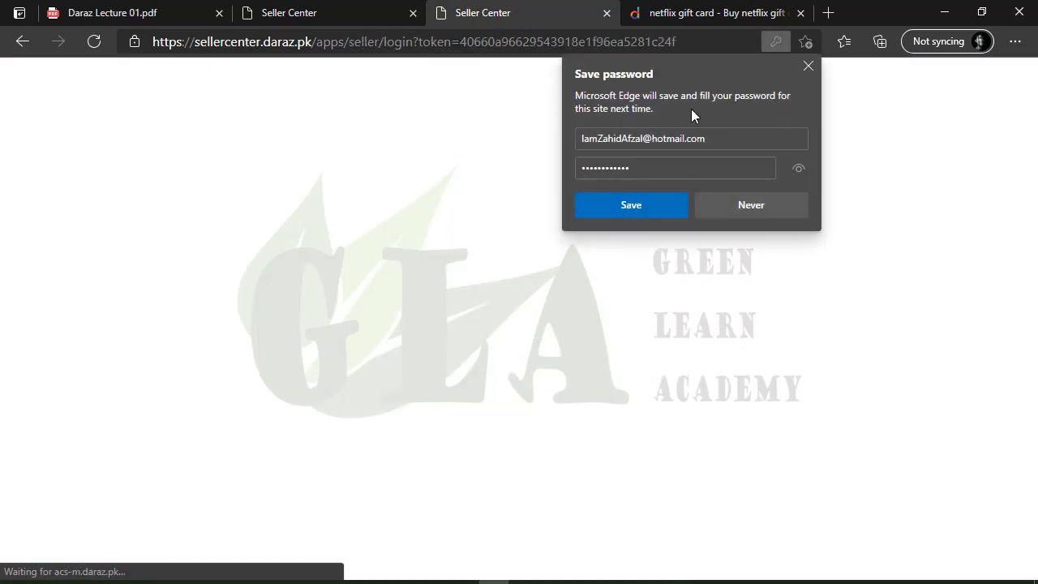
Decline Edge's password save, then sign in with the seller's e-mail and password
left_click(742, 202)
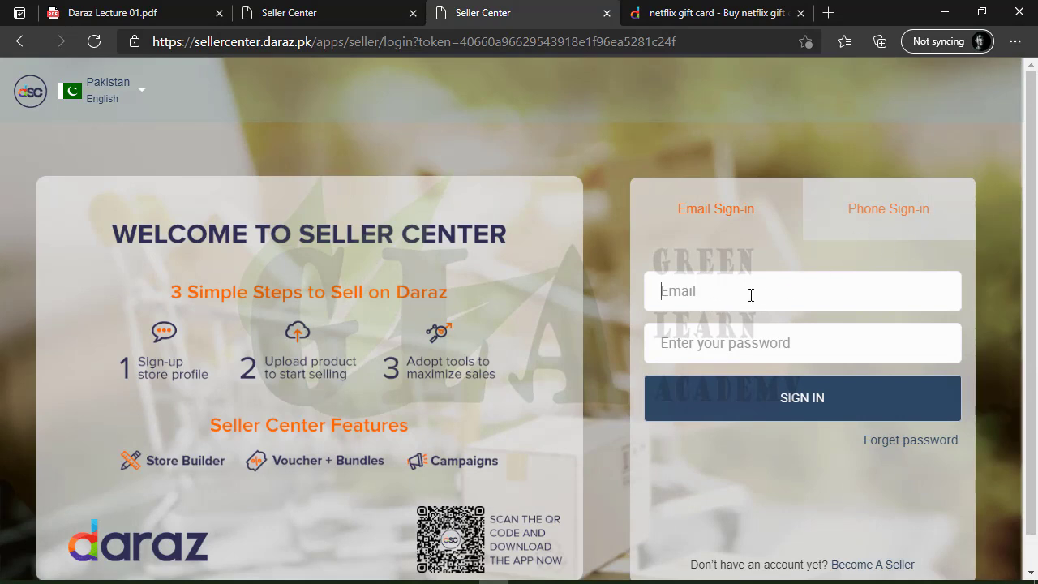
left_click(710, 340)
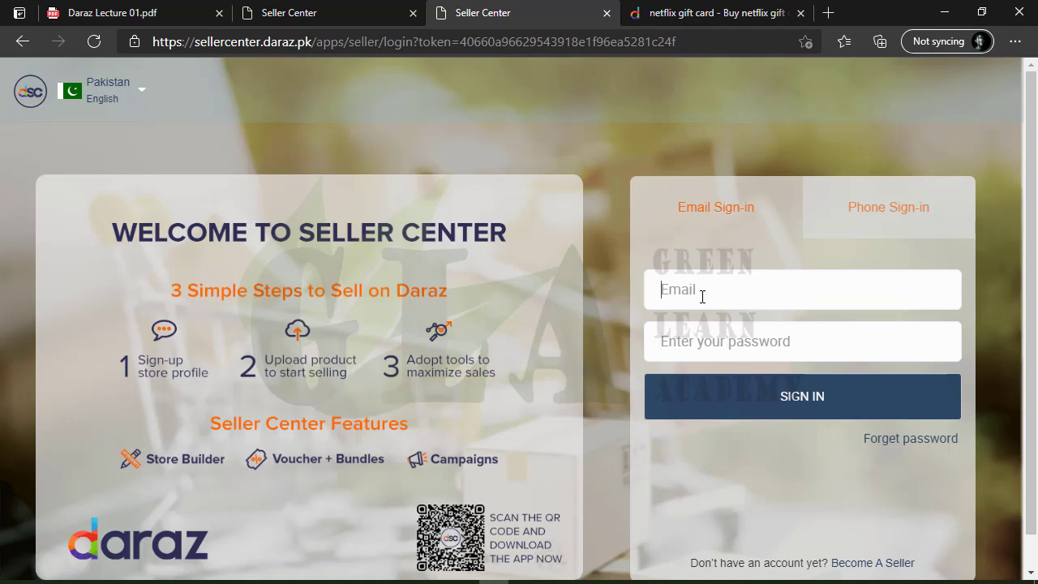
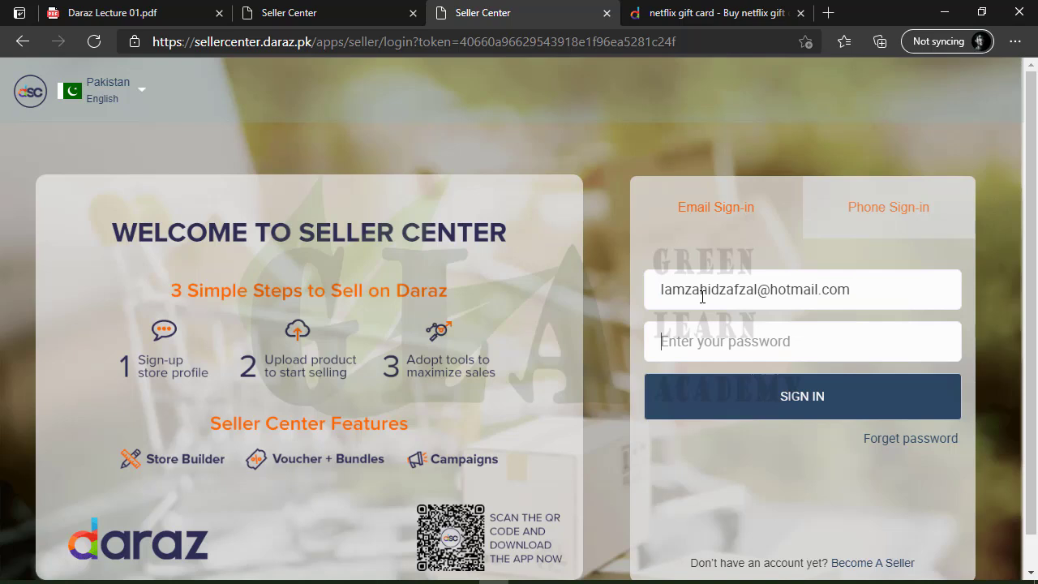
key("Tab")
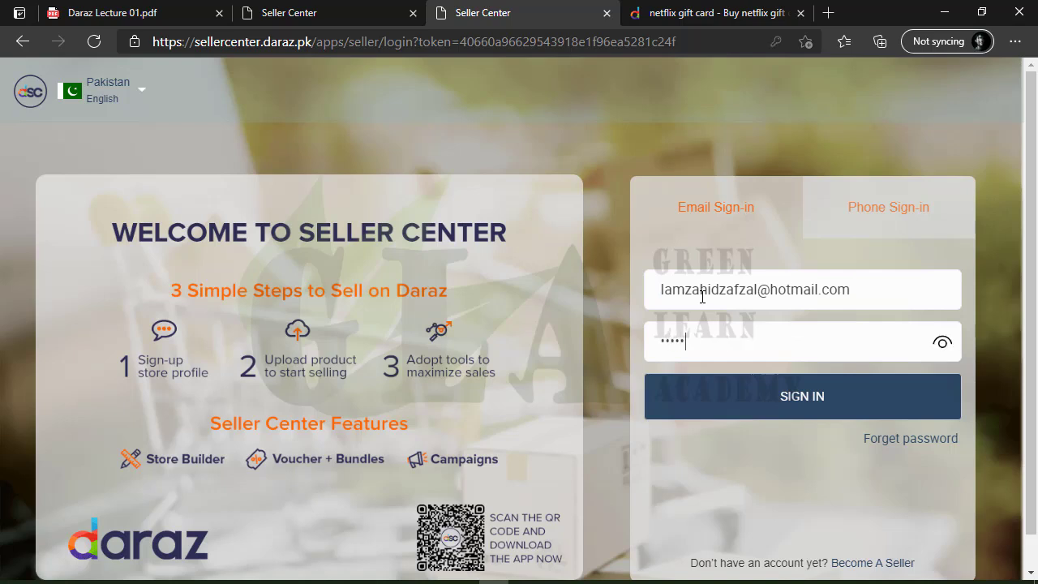
left_click(822, 399)
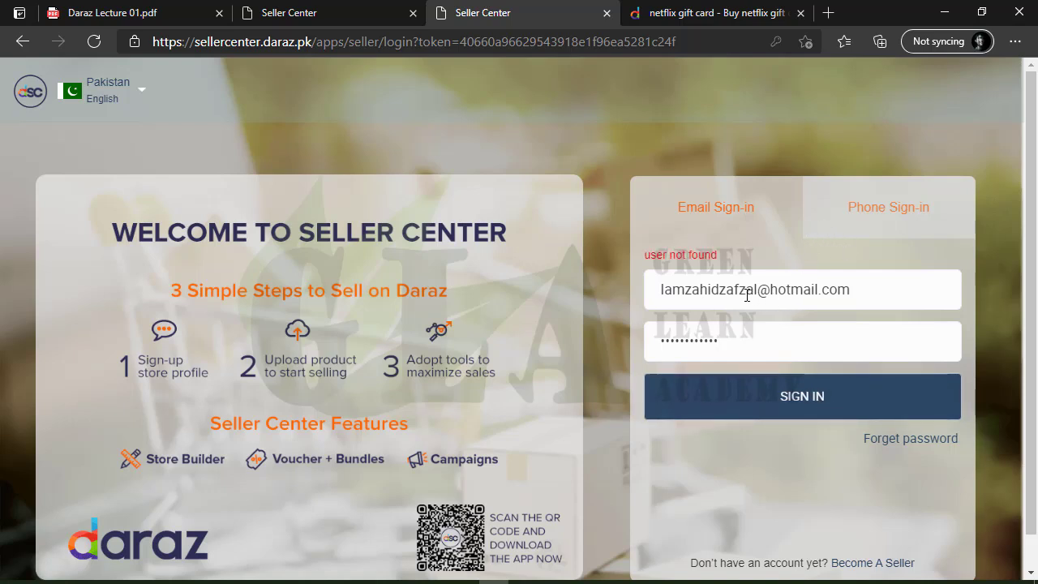
Remove the stray letter from the e-mail and retry signing in
left_click(707, 291)
key("Right")
key("Delete")
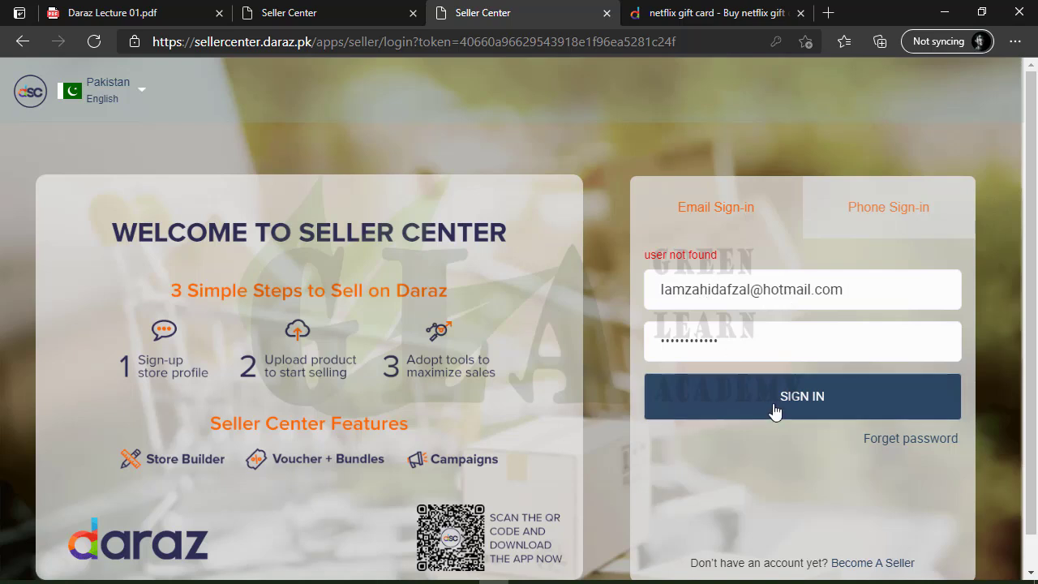
left_click(771, 409)
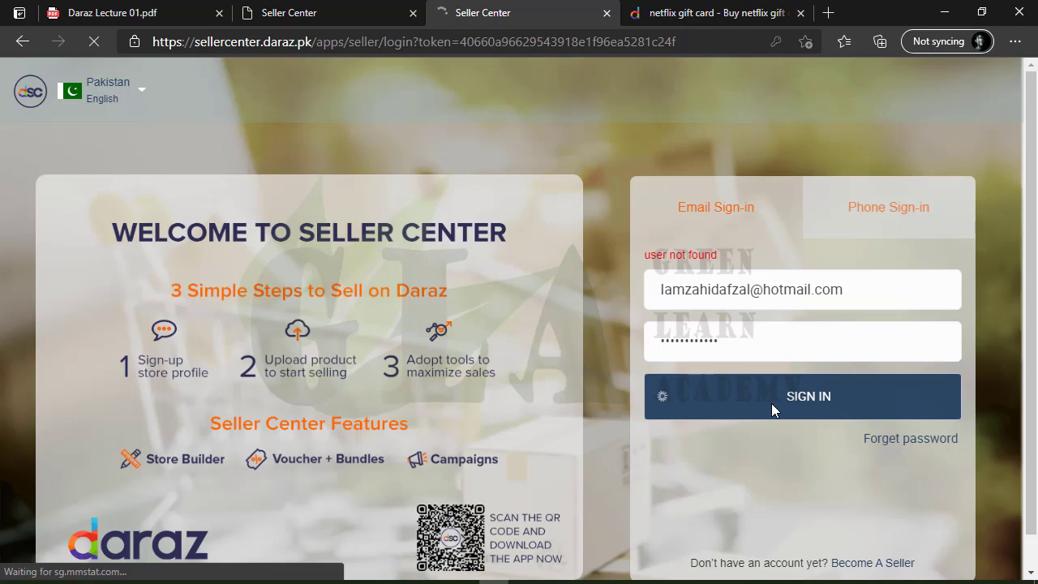